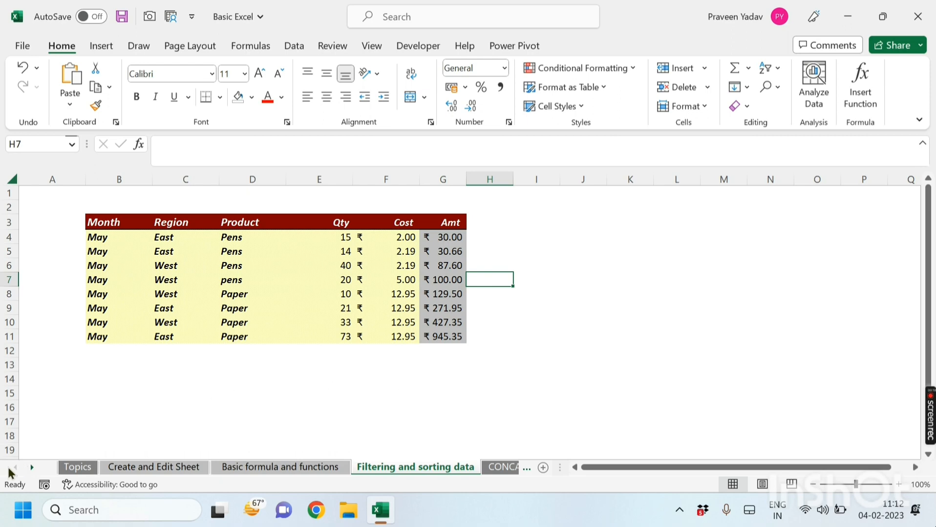
- View the list on the Topics sheet, and open the CONCATENATE sheet
{"action": "left_click", "coordinate": [61, 468]}
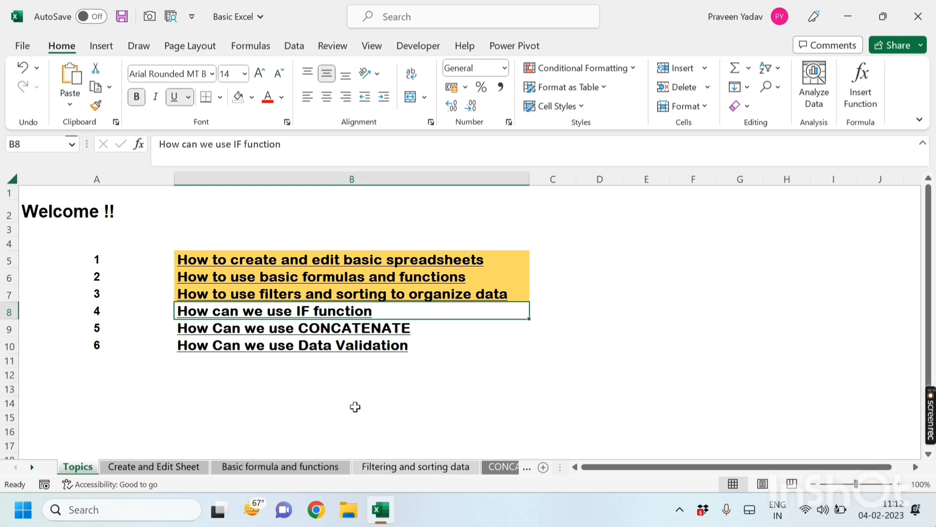
{"action": "left_click", "coordinate": [490, 467]}
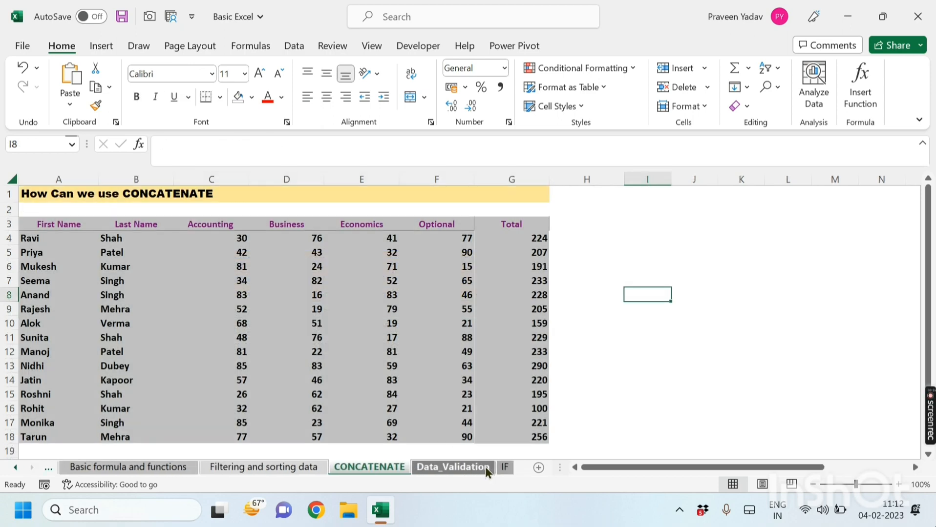
{"action": "left_click", "coordinate": [608, 377]}
{"action": "left_click", "coordinate": [592, 321]}
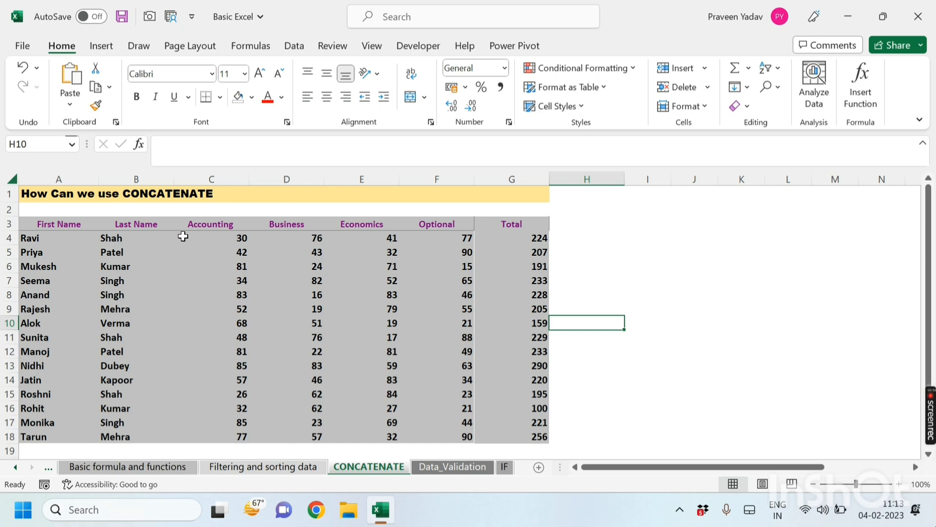
- Insert a blank column between the Last Name and Accounting columns
{"action": "left_click", "coordinate": [198, 237]}
{"action": "left_click", "coordinate": [176, 308]}
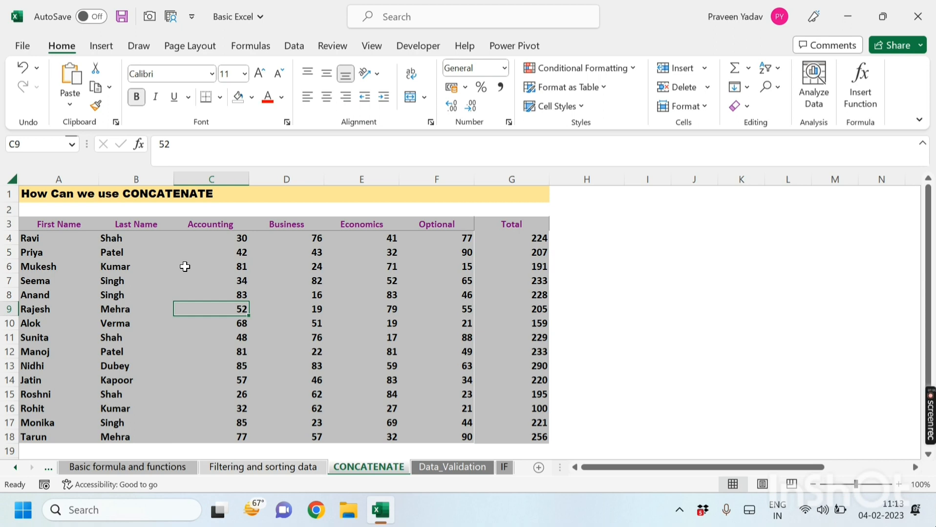
{"action": "left_click", "coordinate": [201, 178]}
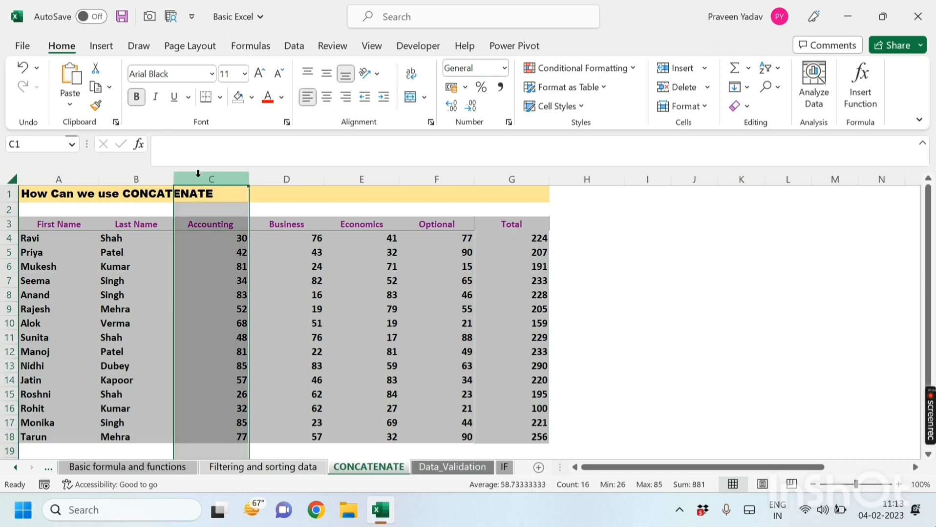
{"action": "key", "text": "ctrl+shift+plus"}
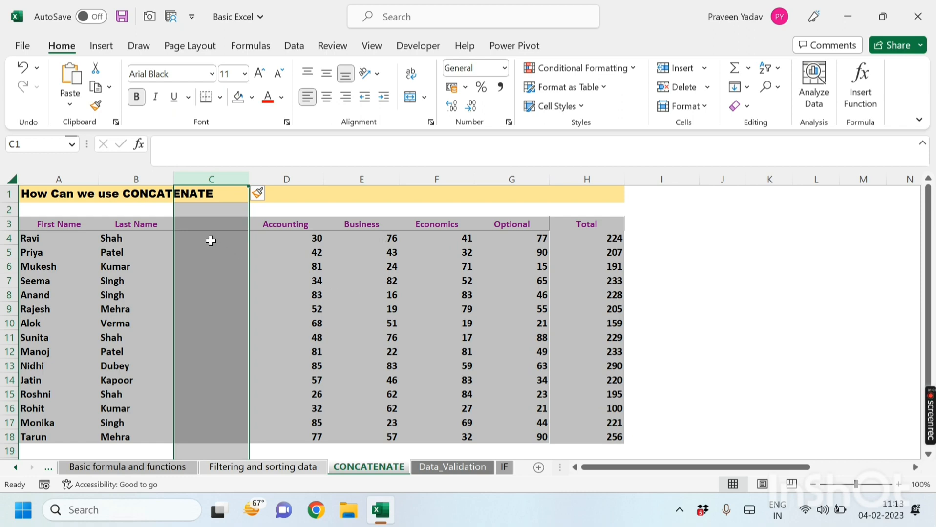
- Enter the formula =CONCATENATE(A4,B4) in C4 to join the first and last names
{"action": "left_click", "coordinate": [209, 240]}
{"action": "type", "text": "=c0"}
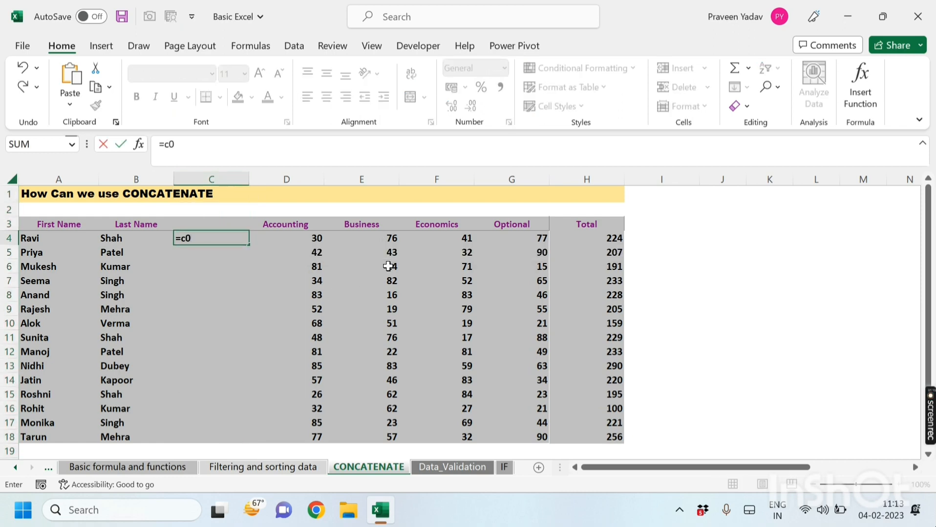
{"action": "key", "text": "BackSpace"}
{"action": "type", "text": "on"}
{"action": "key", "text": "Down"}
{"action": "key", "text": "Down"}
{"action": "key", "text": "Down"}
{"action": "key", "text": "Down"}
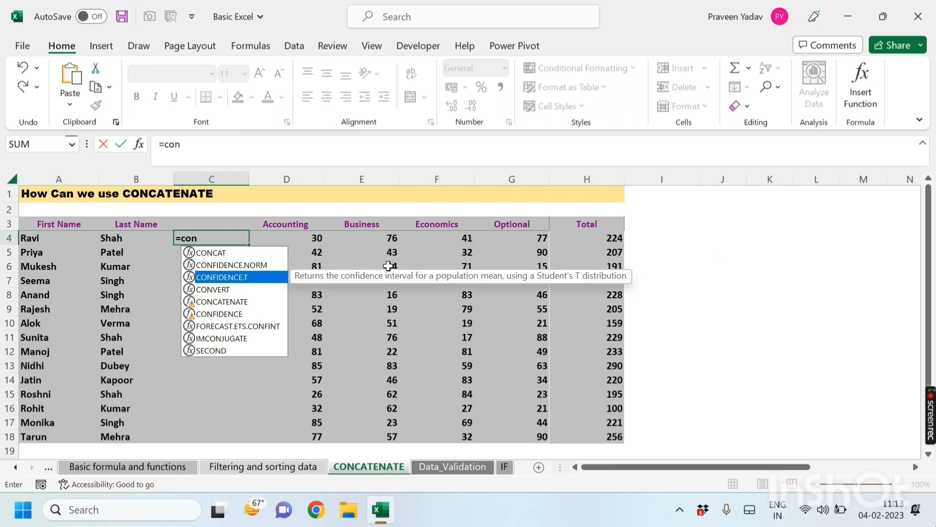
{"action": "key", "text": "Tab"}
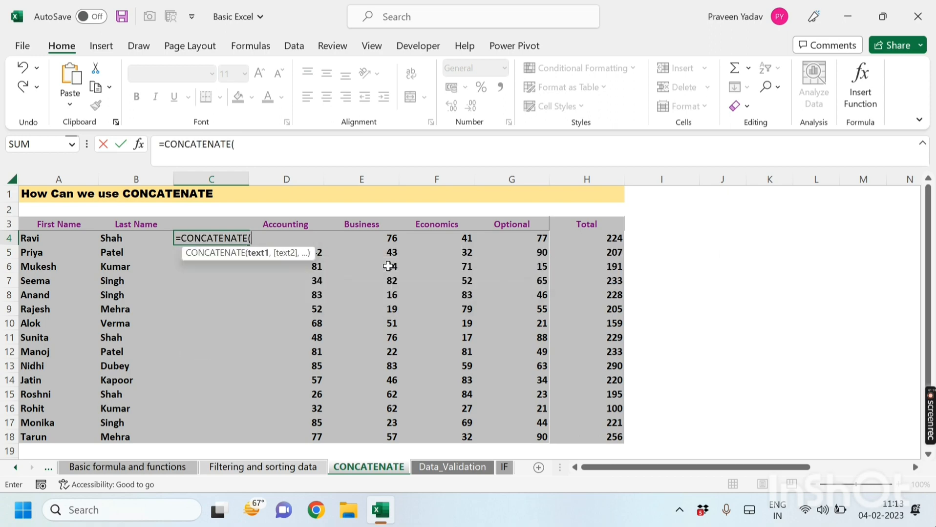
{"action": "key", "text": "Left"}
{"action": "key", "text": "Left"}
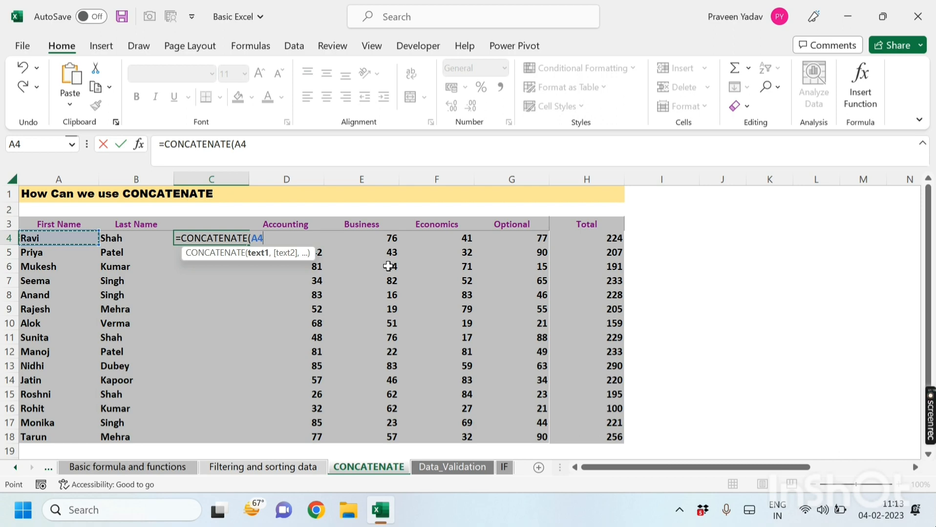
{"action": "type", "text": ","}
{"action": "key", "text": "Left"}
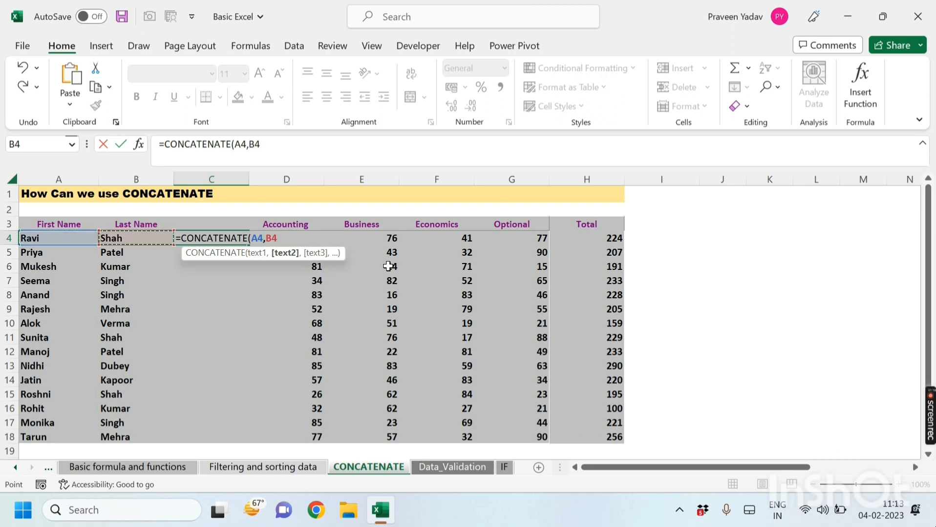
{"action": "type", "text": ")"}
{"action": "key", "text": "Return"}
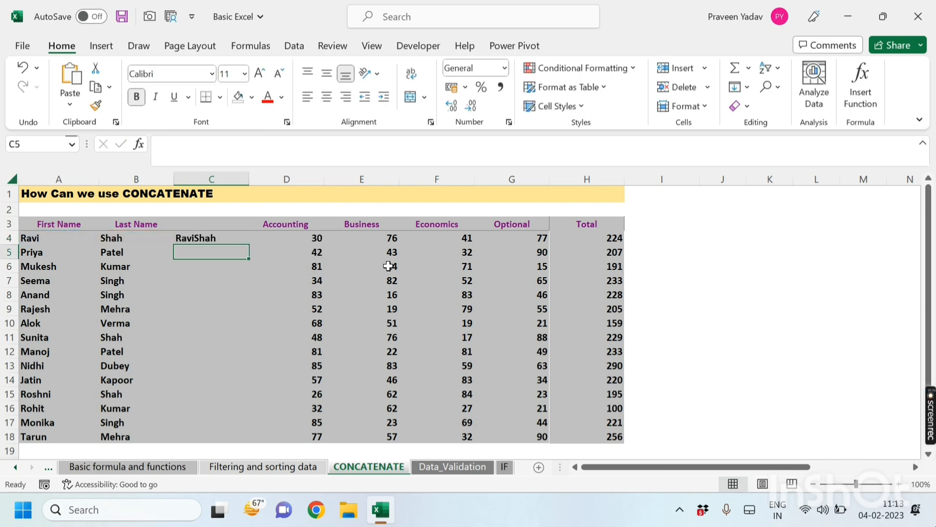
- Add an empty text argument between the two names in C4, making the formula =CONCATENATE(A4,"",B4)
{"action": "left_click", "coordinate": [217, 236]}
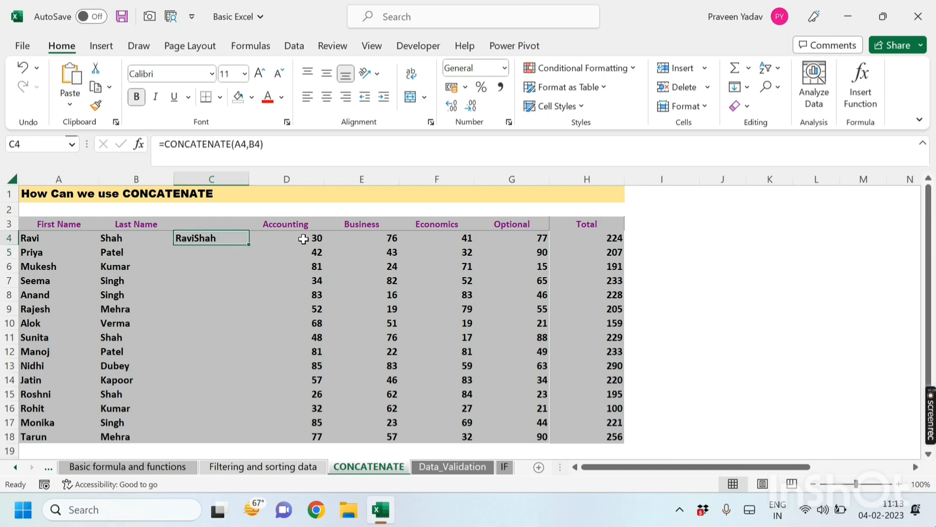
{"action": "left_click", "coordinate": [187, 266]}
{"action": "left_click", "coordinate": [188, 251]}
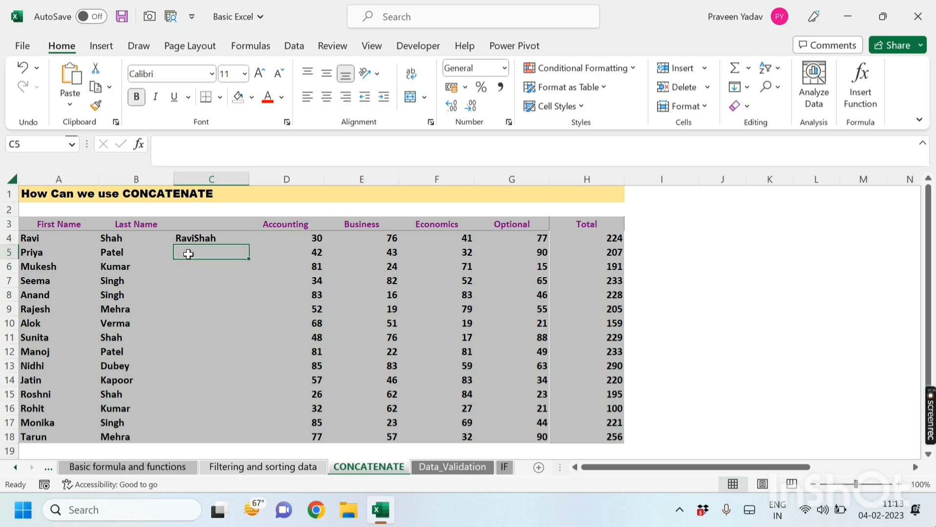
{"action": "left_click", "coordinate": [200, 239]}
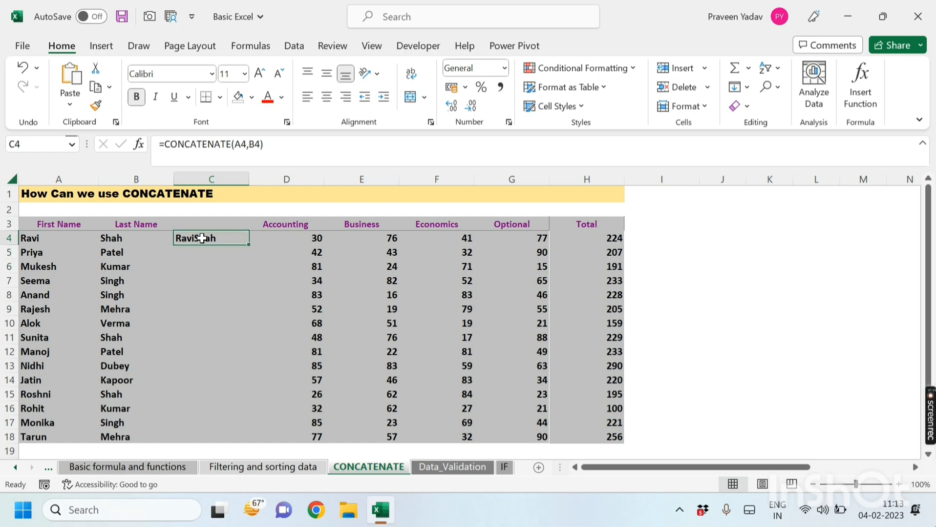
{"action": "left_click", "coordinate": [247, 144]}
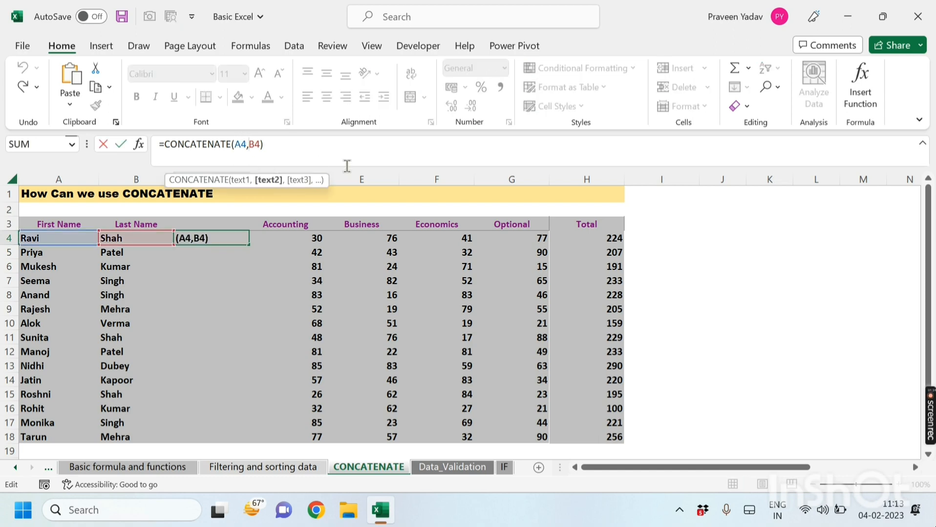
{"action": "type", "text": "\"\""}
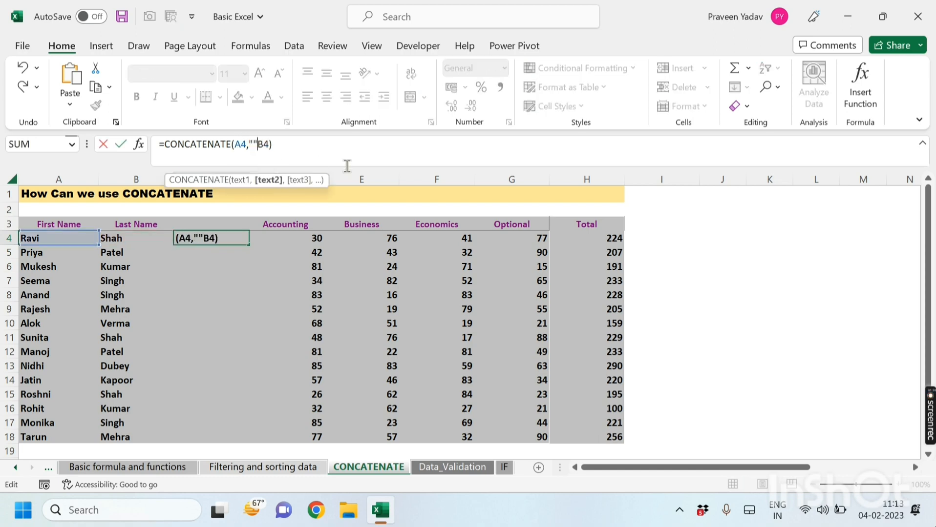
{"action": "type", "text": ","}
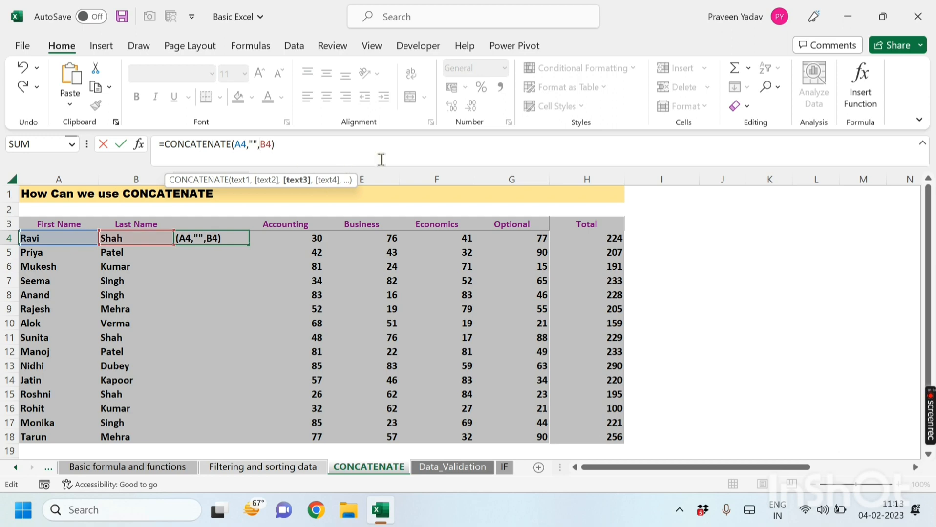
{"action": "left_click", "coordinate": [326, 151]}
{"action": "key", "text": "Return"}
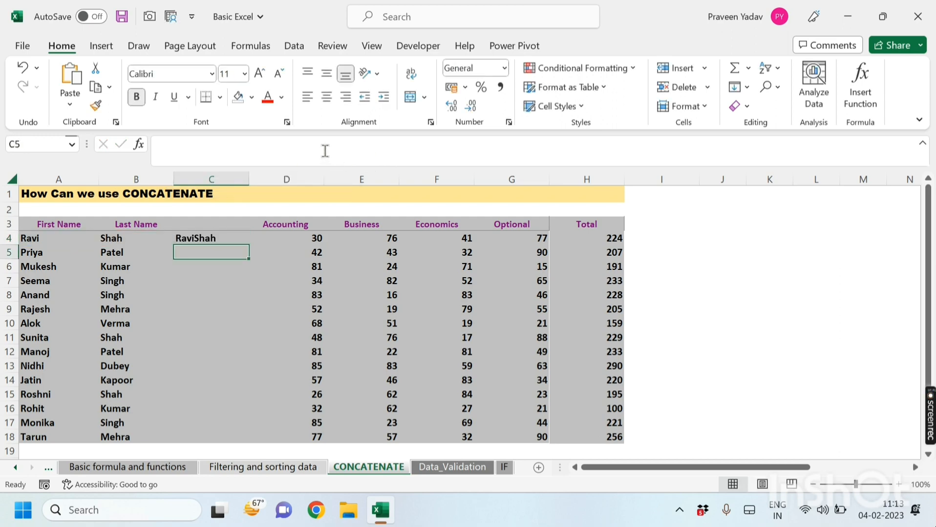
- Put a space inside the quotation marks in C4 so the formula reads =CONCATENATE(A4," ",B4)
{"action": "left_click", "coordinate": [202, 238]}
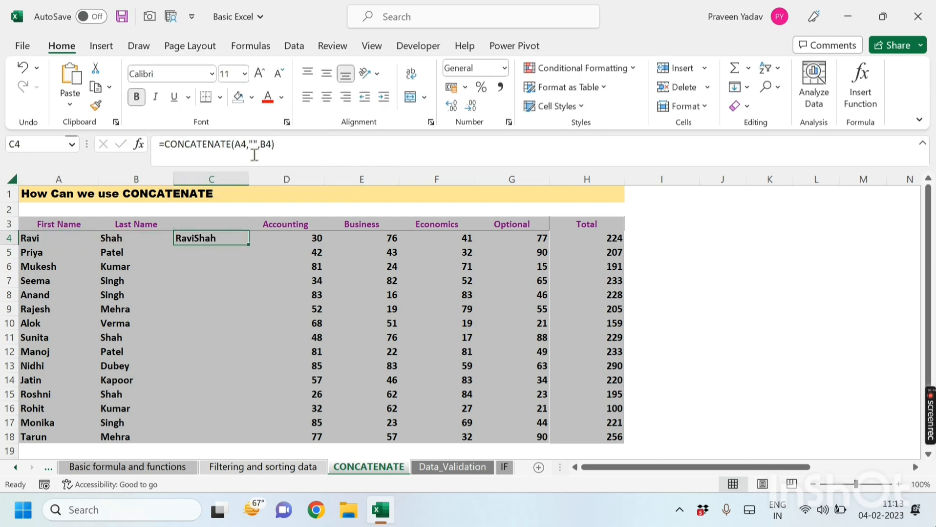
{"action": "left_click", "coordinate": [256, 145]}
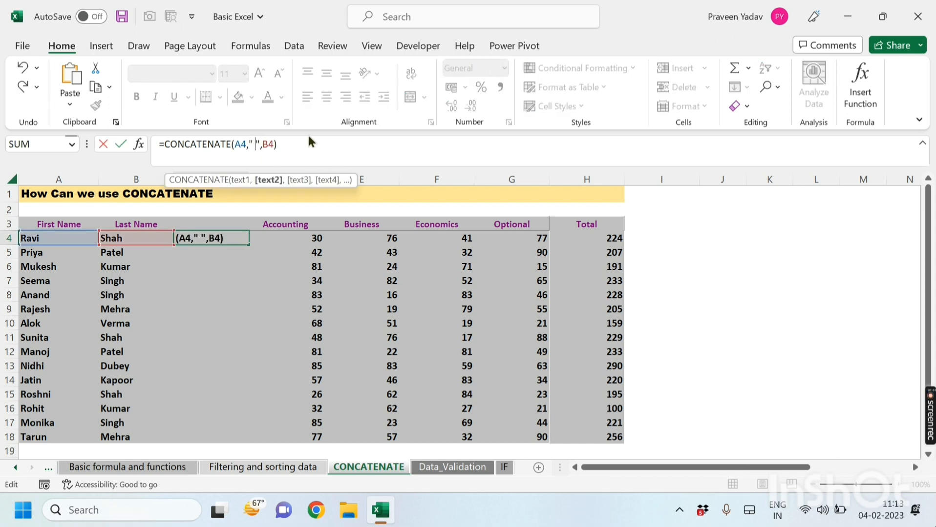
{"action": "left_click", "coordinate": [289, 143]}
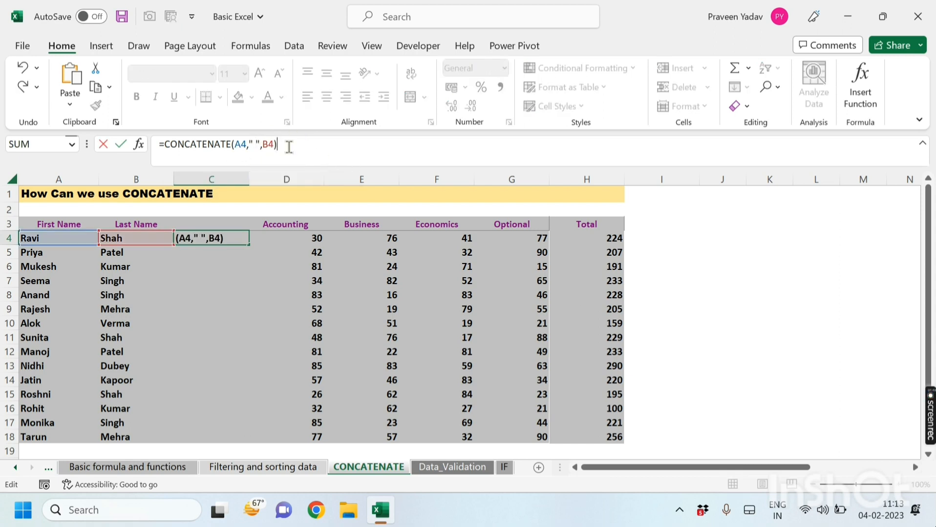
{"action": "key", "text": "Return"}
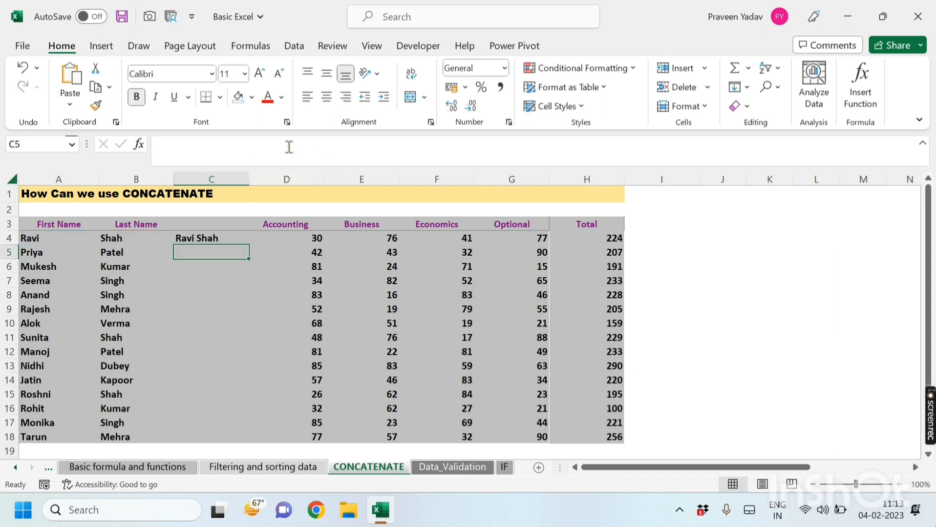
- Fill the C4 formula down to C18 and check the copied formulas in the column
{"action": "left_click", "coordinate": [199, 238]}
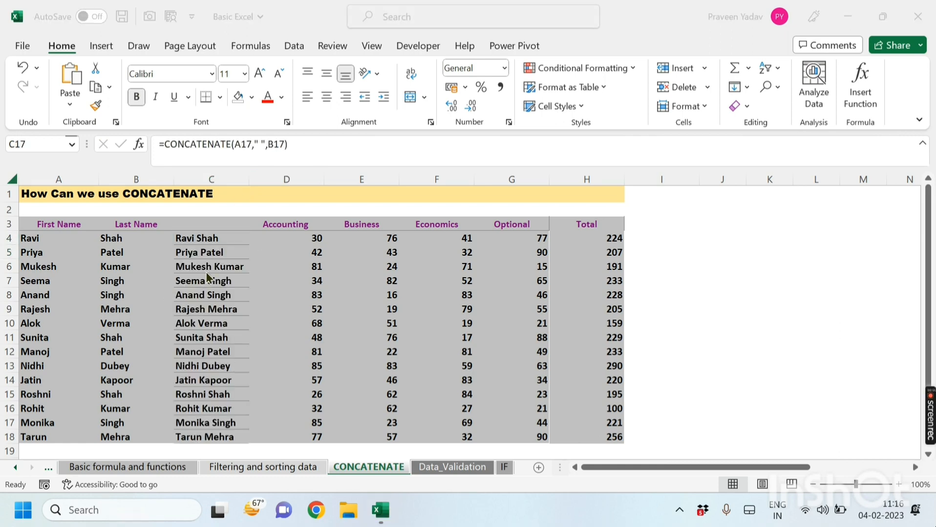
{"action": "left_click", "coordinate": [226, 294]}
{"action": "left_click", "coordinate": [201, 236]}
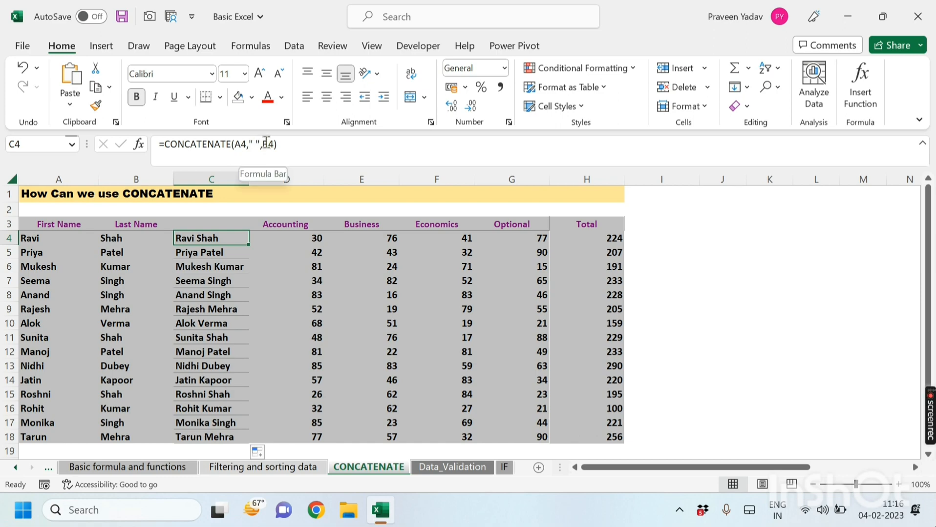
{"action": "left_click", "coordinate": [215, 319]}
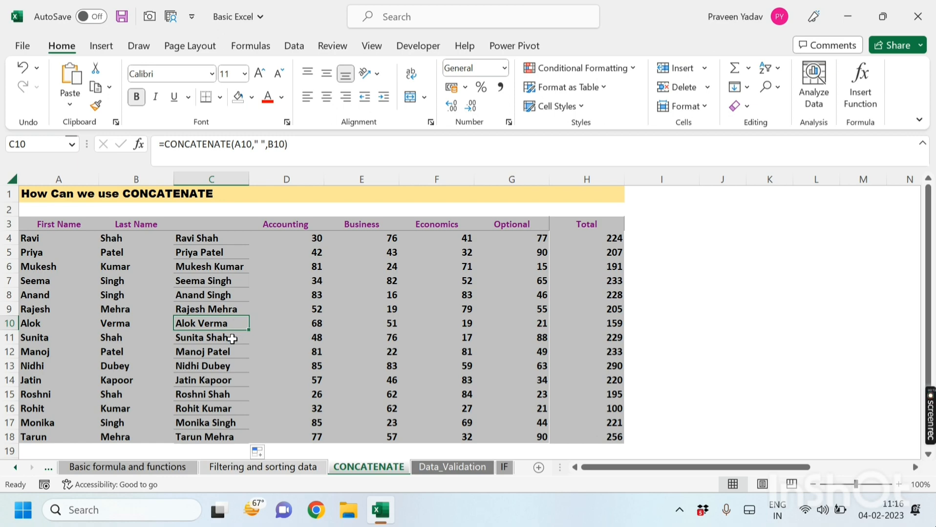
{"action": "left_click", "coordinate": [257, 281]}
- Enter the header "Full Name" in C3
{"action": "left_click", "coordinate": [195, 226]}
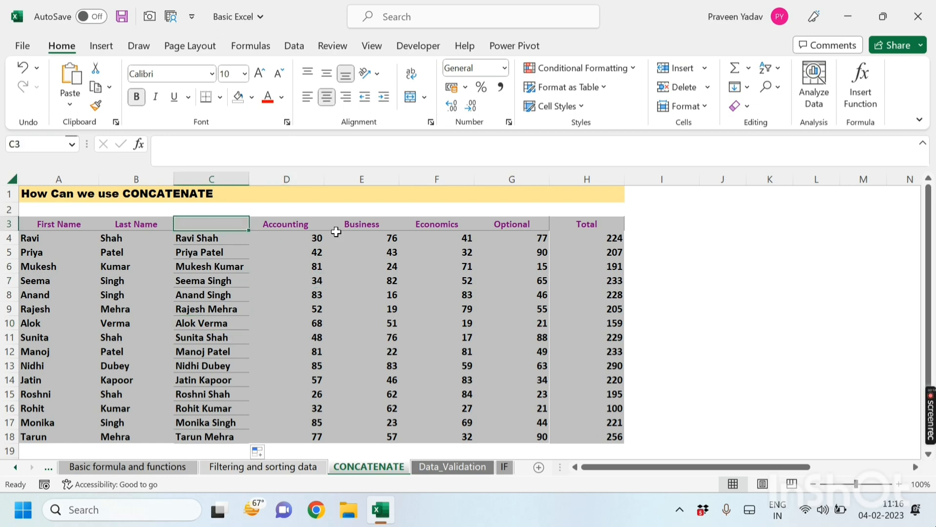
{"action": "type", "text": "Full"}
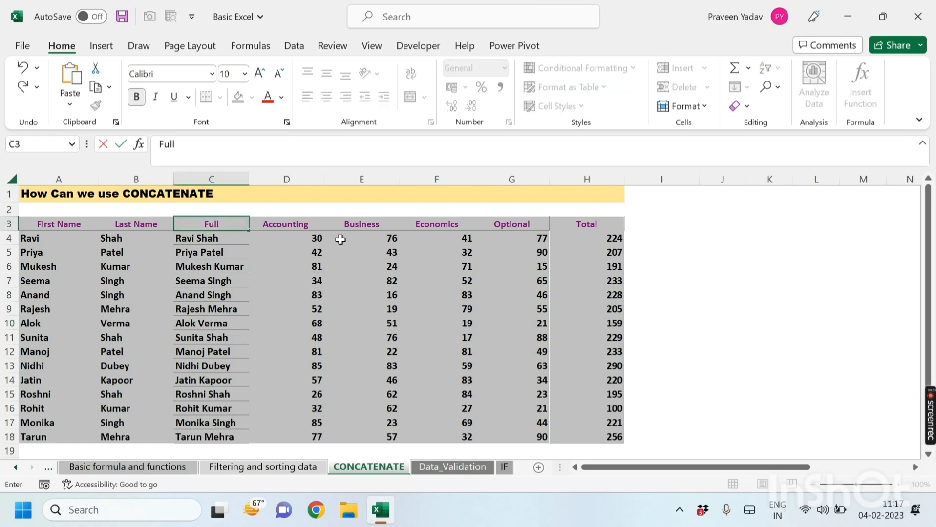
{"action": "type", "text": " Name"}
{"action": "key", "text": "BackSpace"}
{"action": "key", "text": "BackSpace"}
{"action": "key", "text": "BackSpace"}
{"action": "type", "text": "ame"}
{"action": "key", "text": "Return"}
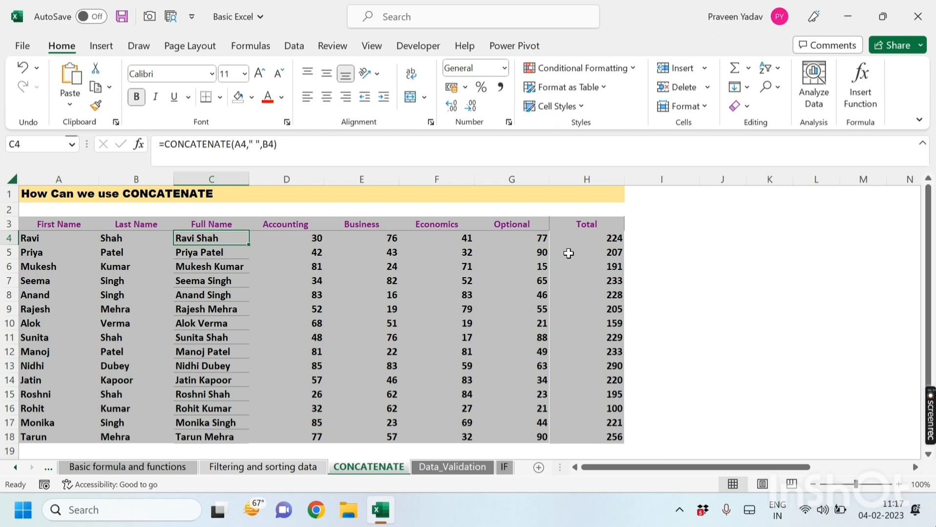
- Join the first and last names in I4 with the ampersand formula =A4&" "&B4
{"action": "left_click", "coordinate": [635, 240]}
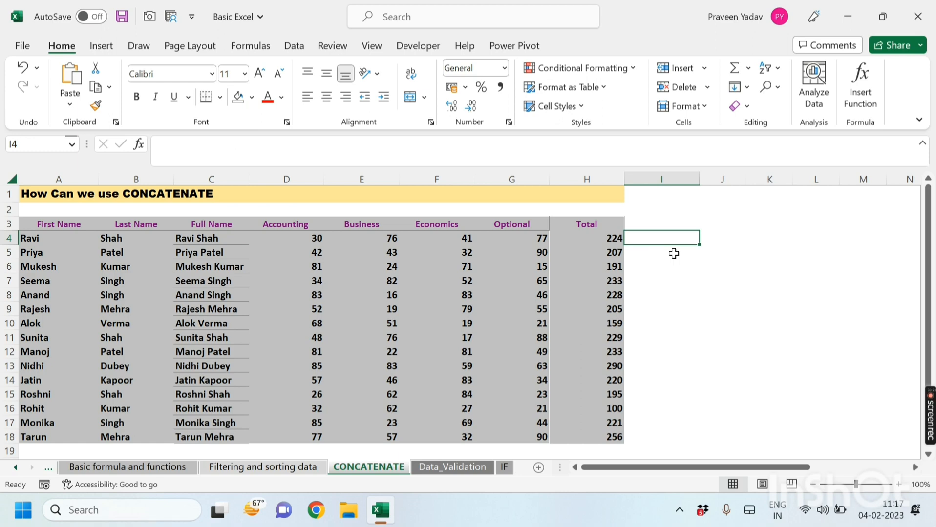
{"action": "type", "text": "="}
{"action": "key", "text": "Left"}
{"action": "key", "text": "Left"}
{"action": "key", "text": "Left"}
{"action": "key", "text": "Left"}
{"action": "key", "text": "Left"}
{"action": "key", "text": "Left"}
{"action": "key", "text": "Left"}
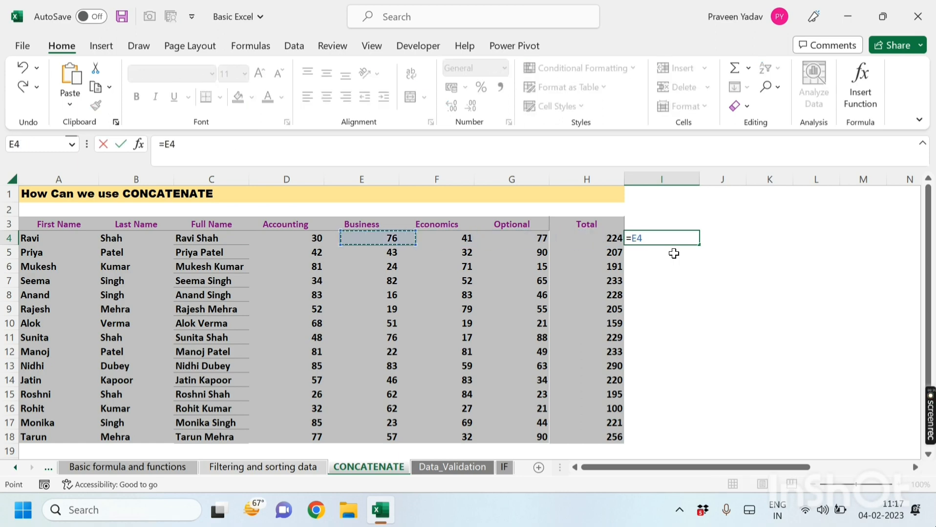
{"action": "key", "text": "Left"}
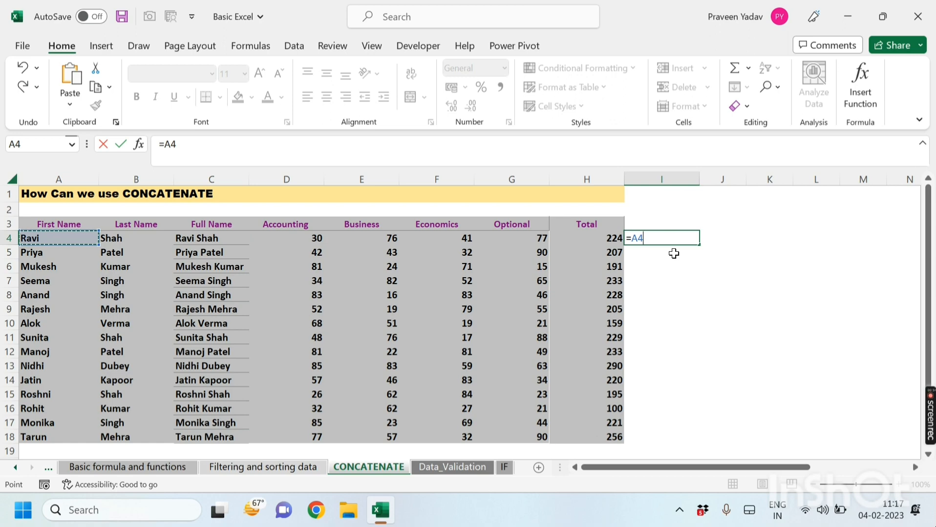
{"action": "type", "text": "&\""}
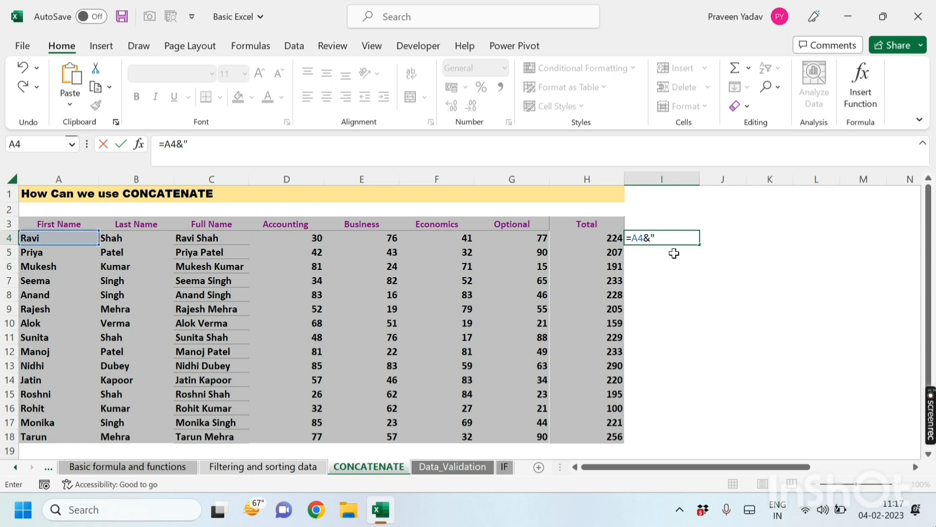
{"action": "type", "text": " \"&"}
{"action": "key", "text": "Left"}
{"action": "key", "text": "Left"}
{"action": "key", "text": "Left"}
{"action": "key", "text": "Left"}
{"action": "key", "text": "Left"}
{"action": "key", "text": "Left"}
{"action": "key", "text": "Left"}
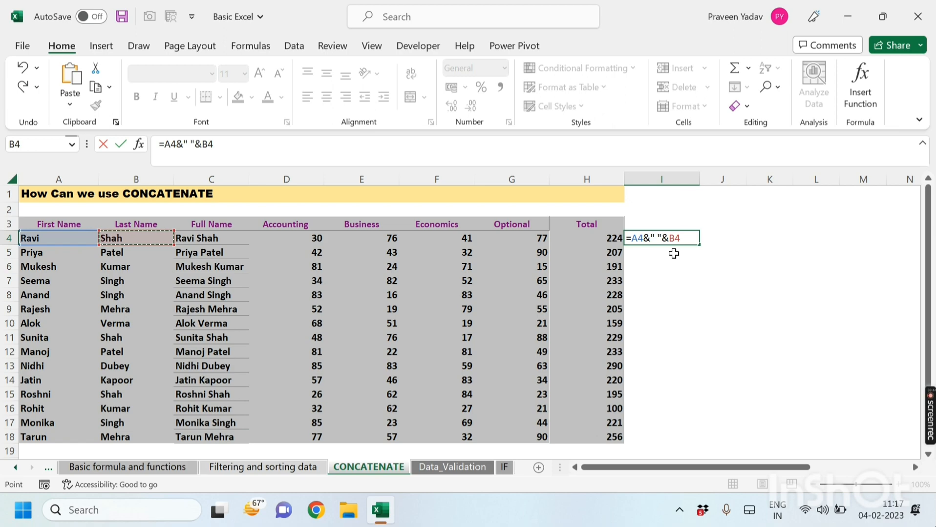
{"action": "key", "text": "Return"}
{"action": "left_click", "coordinate": [656, 238]}
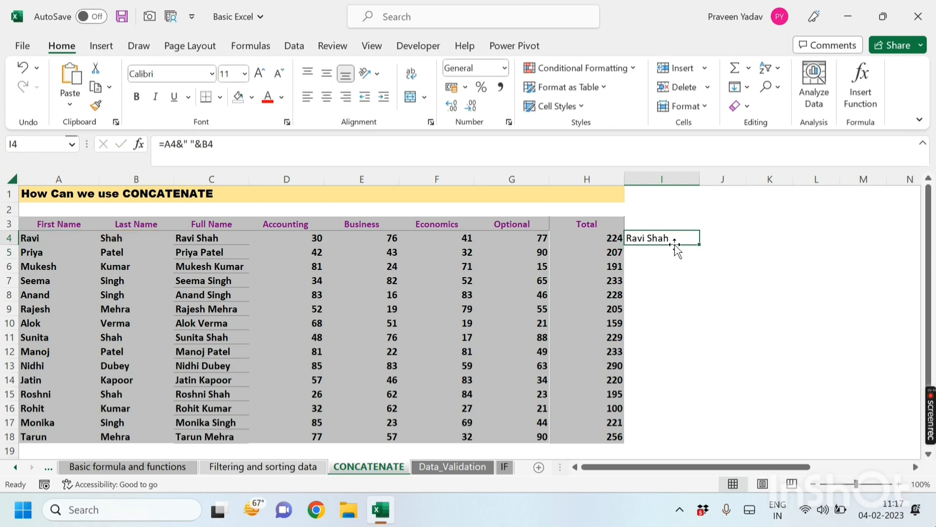
- Fill the ampersand formula from I4 down to I18 and clear the contents of that whole range
{"action": "mouse_move", "coordinate": [700, 247]}
{"action": "left_mouse_down"}
{"action": "mouse_move", "coordinate": [724, 452]}
{"action": "mouse_move", "coordinate": [711, 239]}
{"action": "left_mouse_up"}
{"action": "scroll", "coordinate": [782, 353], "scroll_direction": "up", "scroll_amount": 5}
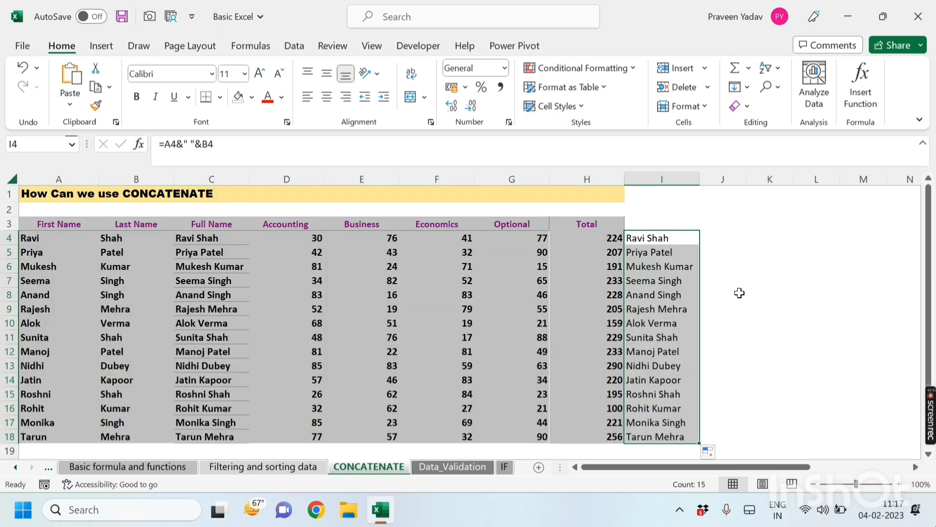
{"action": "key", "text": "Delete"}
{"action": "left_click", "coordinate": [739, 293]}
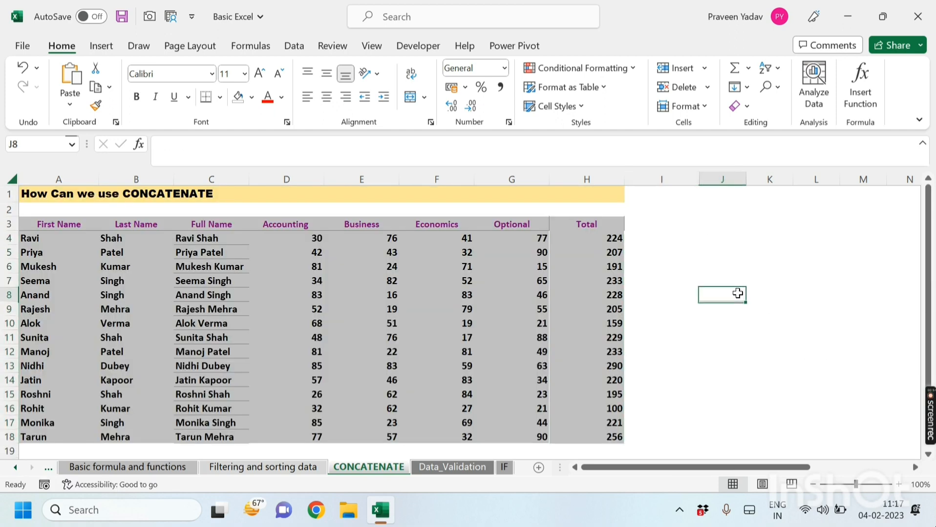
- Copy the Full Name through Optional columns, range C3:G18, on the CONCATENATE sheet for use on the Data_Validation sheet
{"action": "left_click", "coordinate": [461, 467]}
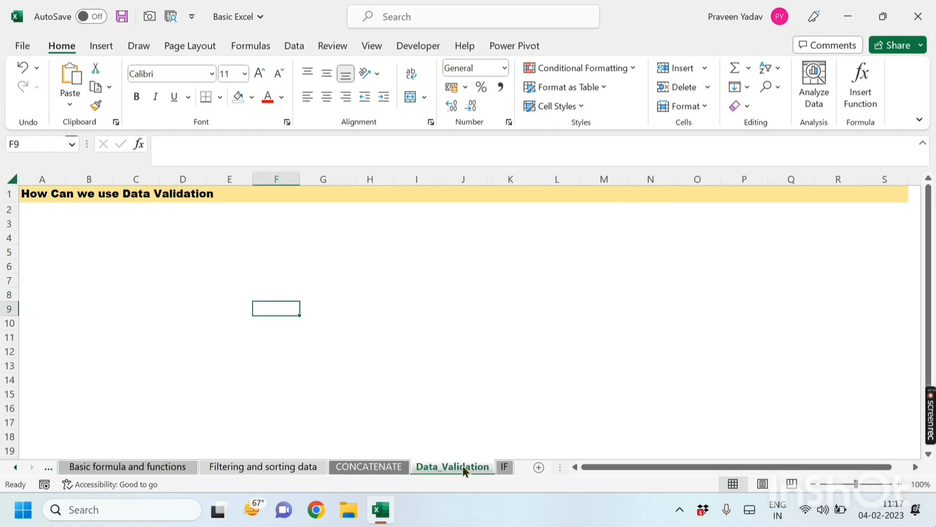
{"action": "left_click", "coordinate": [78, 267]}
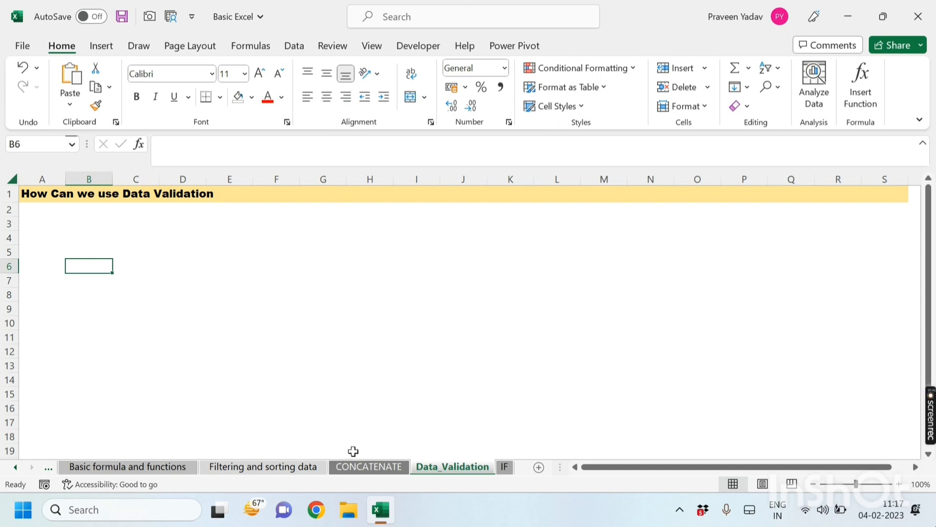
{"action": "left_click", "coordinate": [362, 468]}
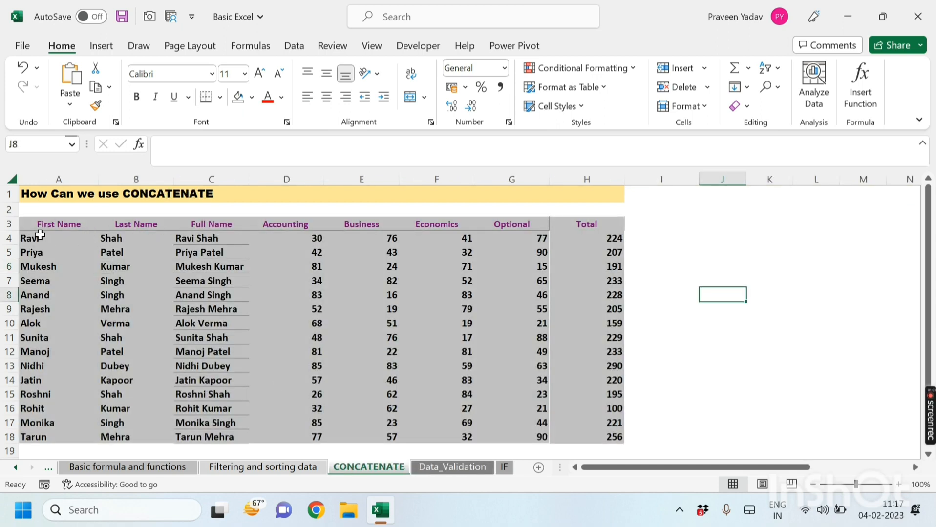
{"action": "left_click_drag", "start_coordinate": [191, 225], "coordinate": [532, 440]}
{"action": "key", "text": "ctrl+c"}
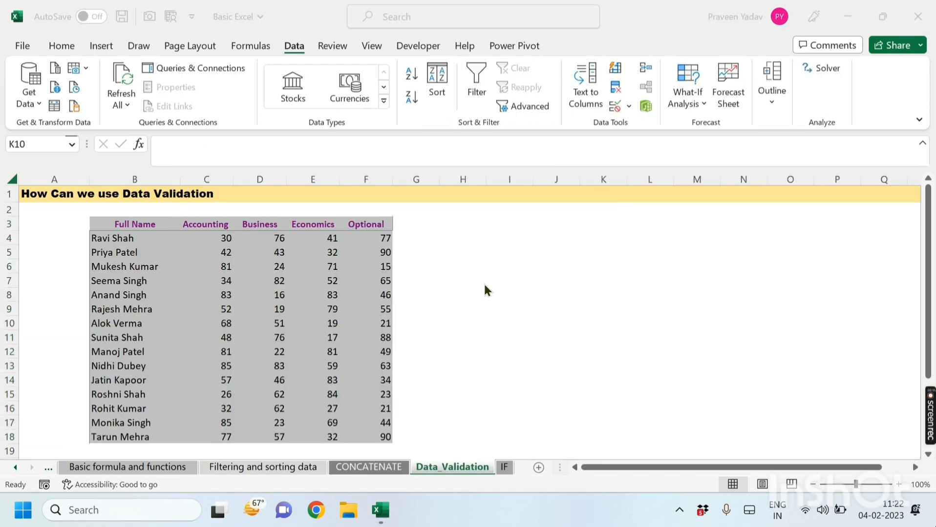
- Open the data validation settings for A4:A18 on the Data_Validation sheet and review the input message and error alert options
{"action": "left_click", "coordinate": [220, 280]}
{"action": "left_click", "coordinate": [53, 229]}
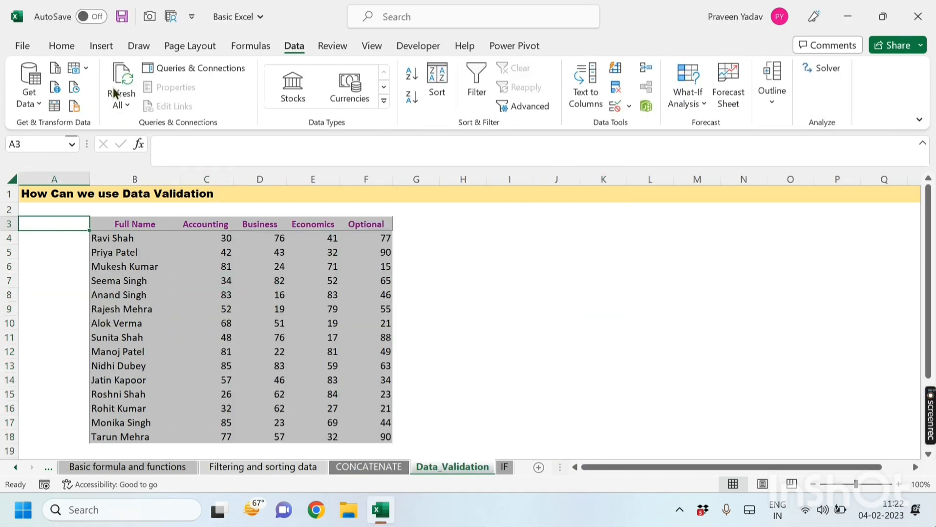
{"action": "left_click", "coordinate": [68, 47]}
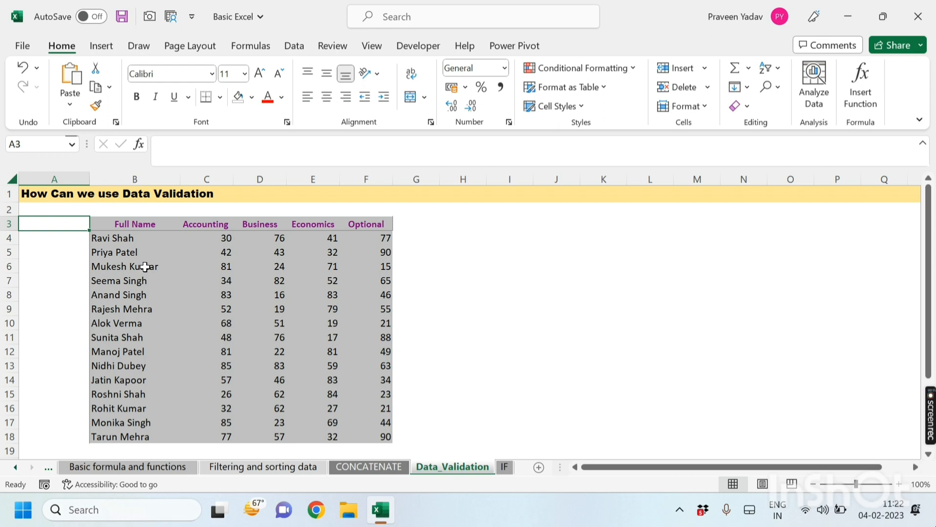
{"action": "left_click", "coordinate": [52, 240]}
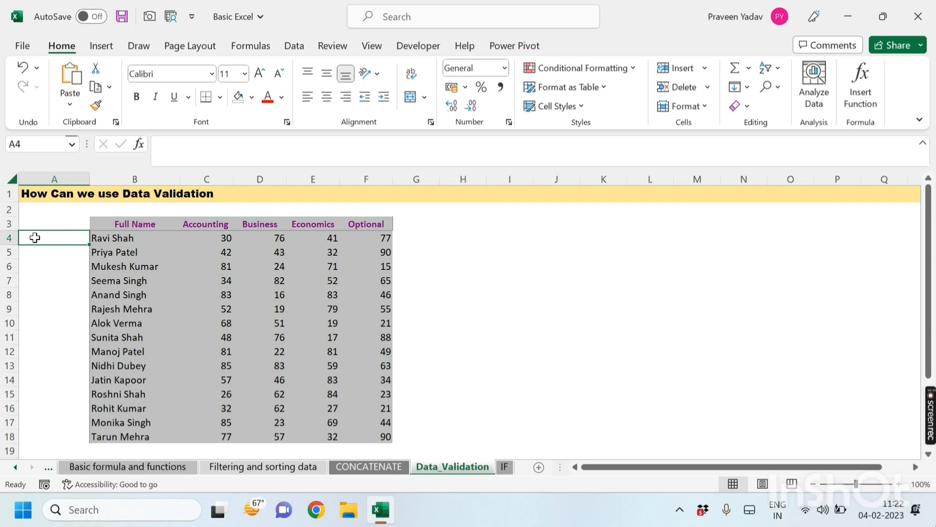
{"action": "left_click_drag", "start_coordinate": [33, 238], "coordinate": [15, 437]}
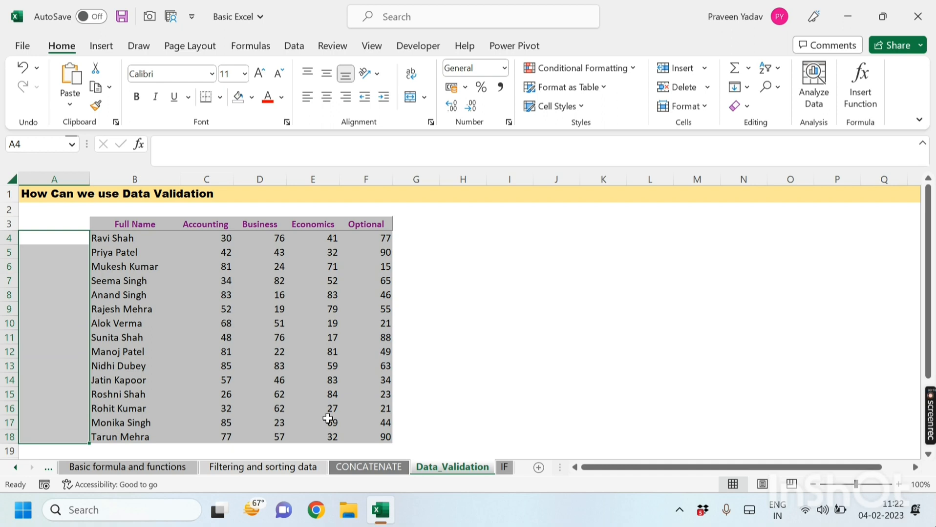
{"action": "left_click", "coordinate": [293, 46]}
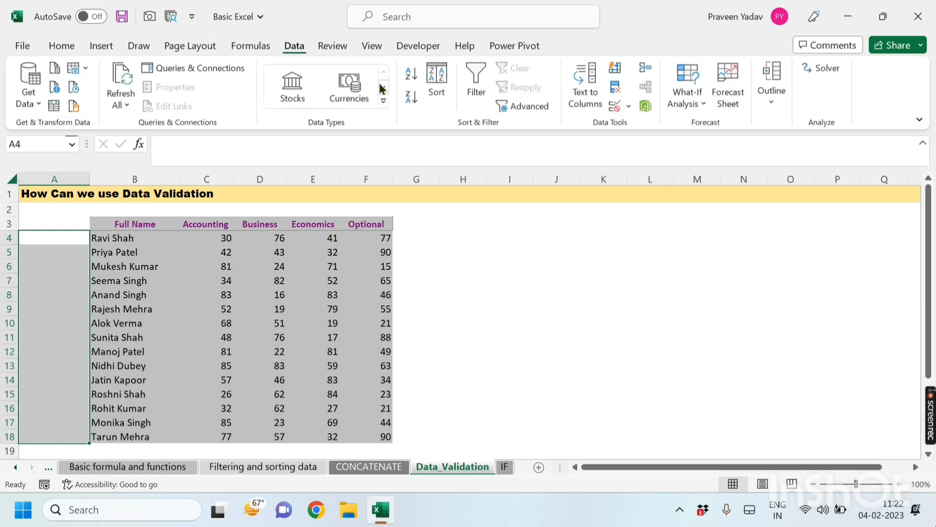
{"action": "left_click", "coordinate": [629, 106]}
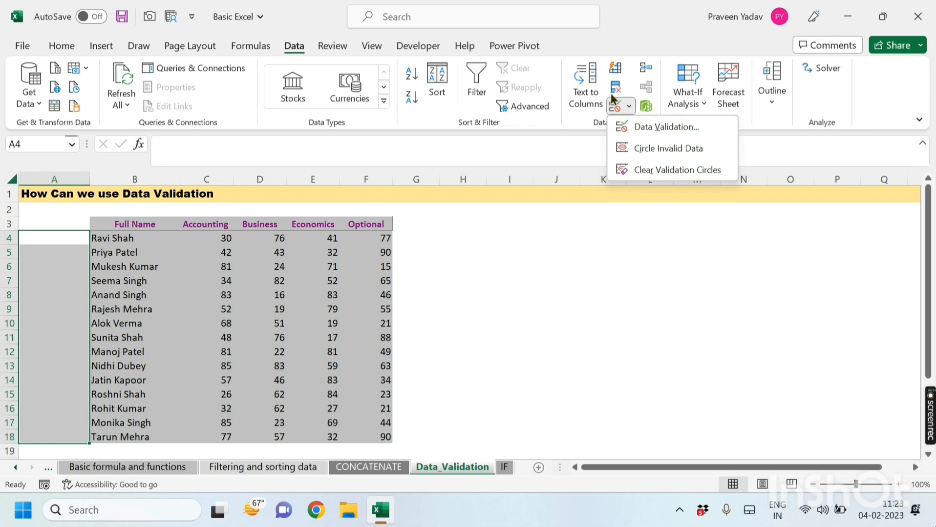
{"action": "left_click", "coordinate": [658, 135]}
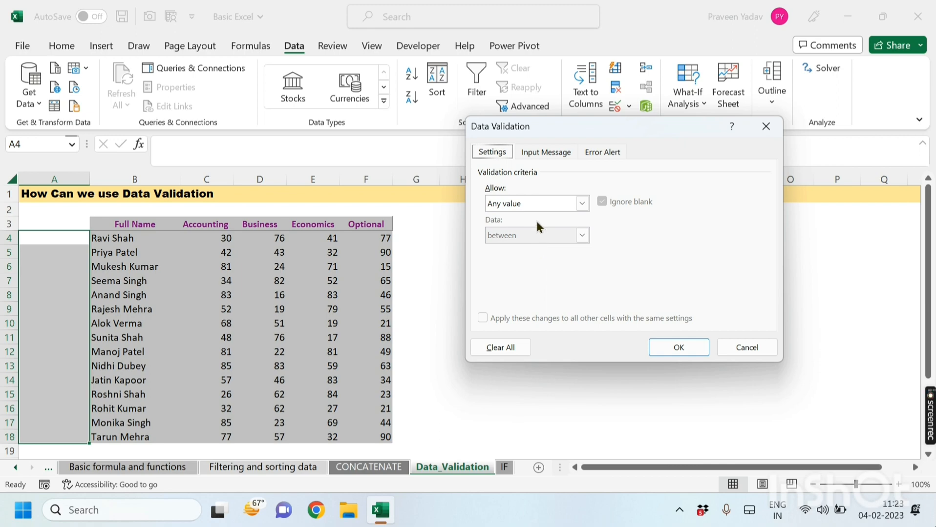
{"action": "left_click", "coordinate": [535, 151]}
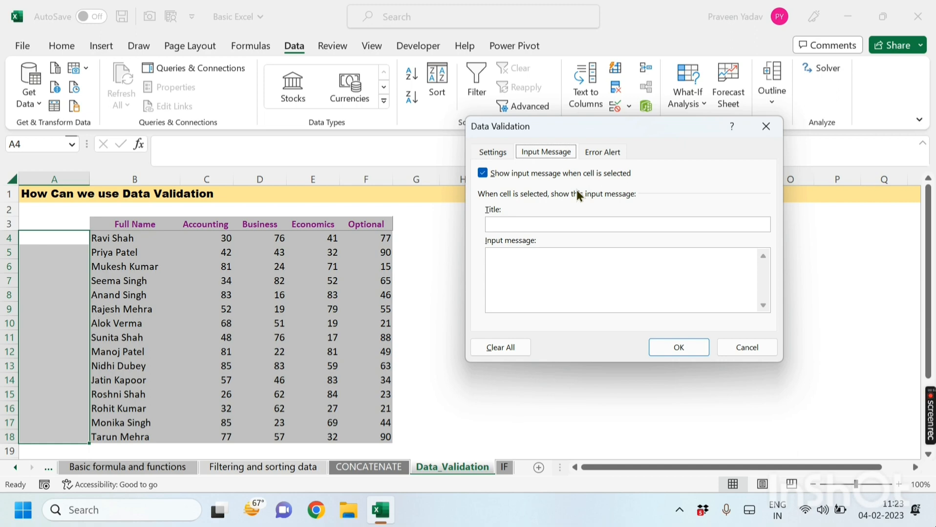
{"action": "left_click", "coordinate": [602, 153]}
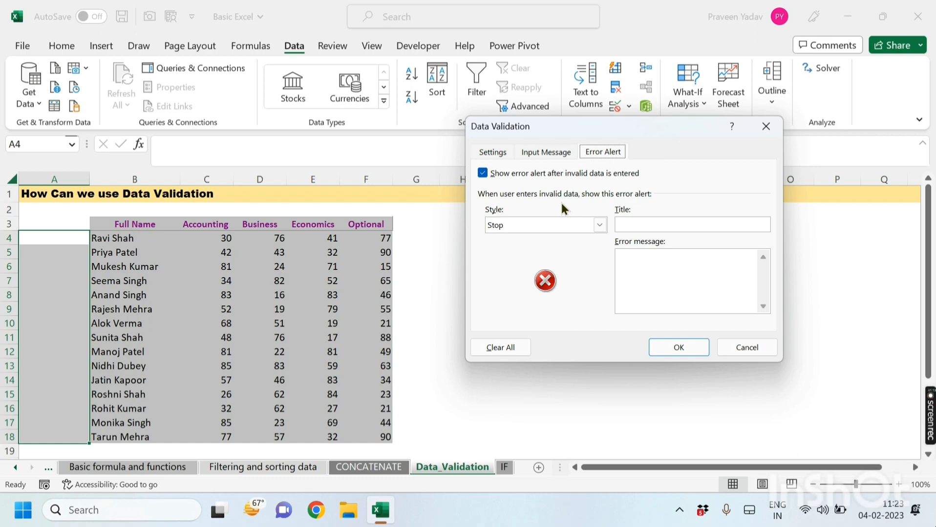
{"action": "left_click", "coordinate": [492, 155]}
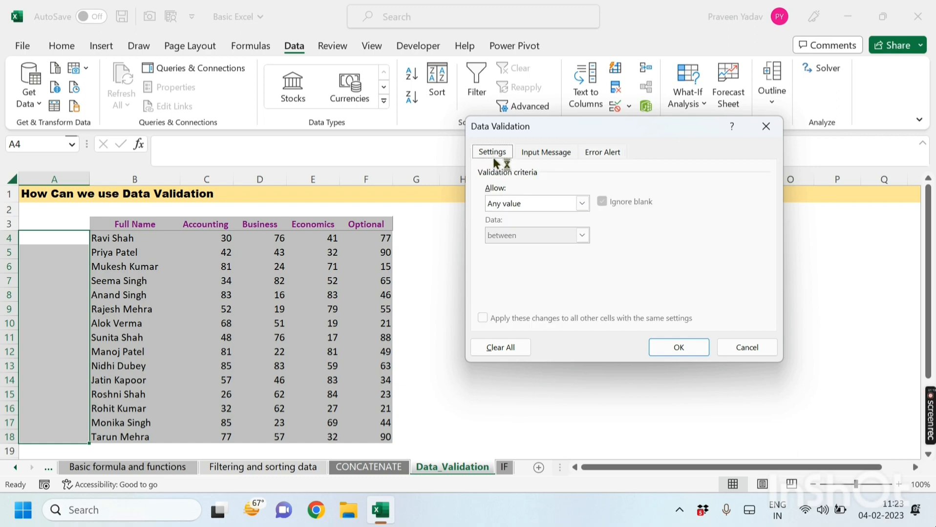
- Try a Text length validation criterion with its condition set to equal to
{"action": "left_click", "coordinate": [582, 203]}
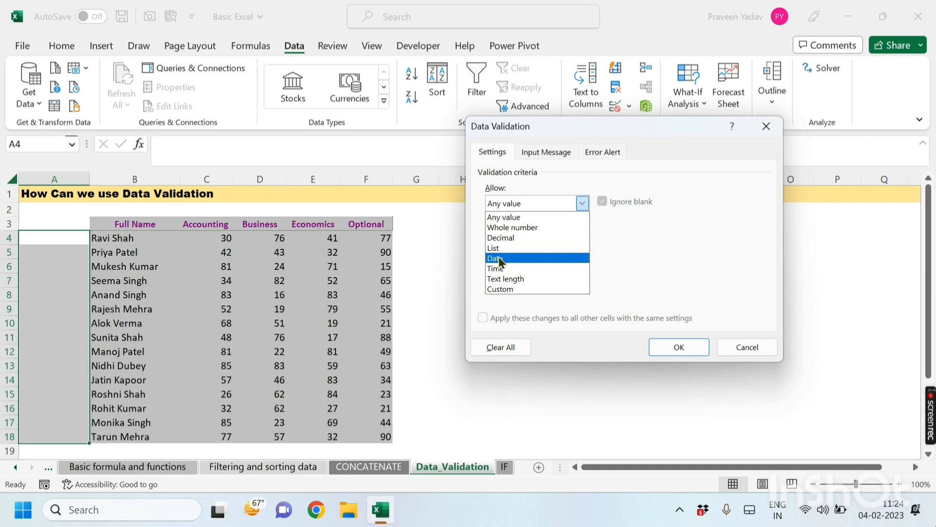
{"action": "left_click", "coordinate": [514, 278]}
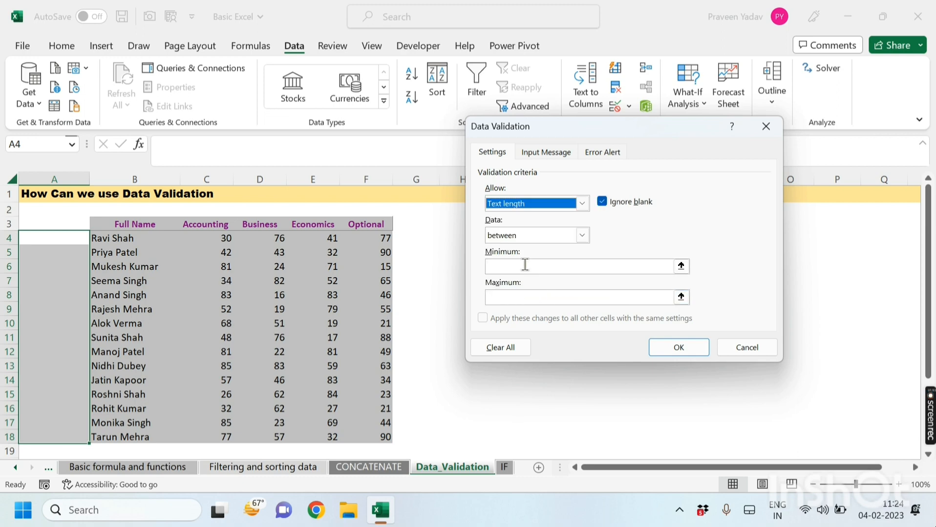
{"action": "left_click", "coordinate": [571, 236]}
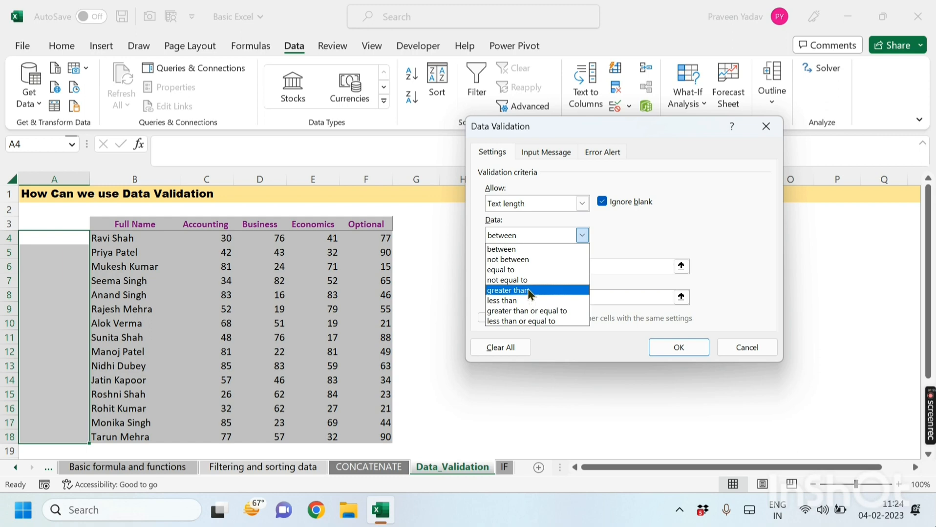
{"action": "left_click", "coordinate": [577, 233]}
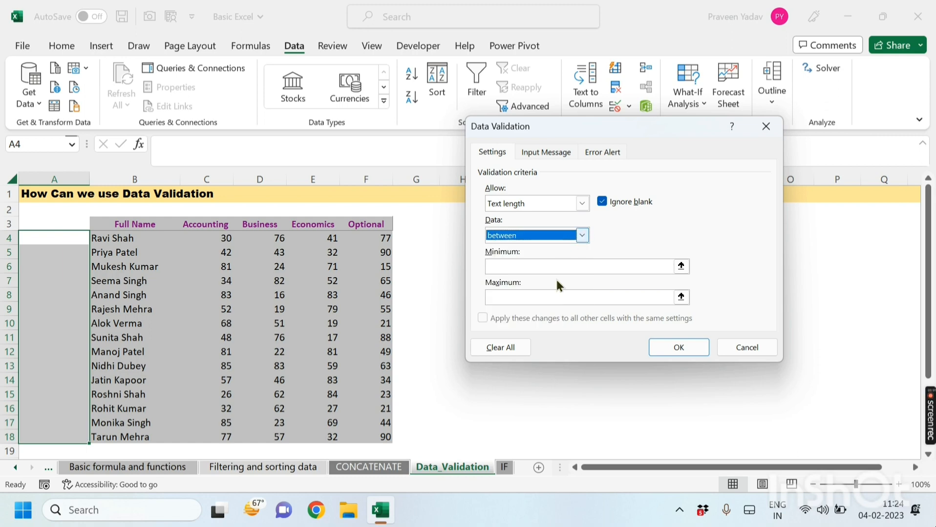
{"action": "left_click", "coordinate": [523, 267]}
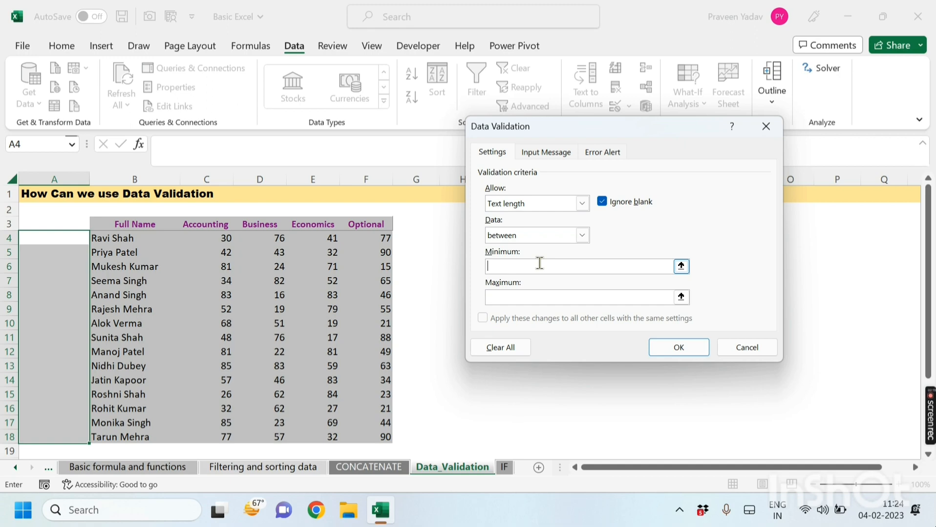
{"action": "left_click", "coordinate": [582, 235]}
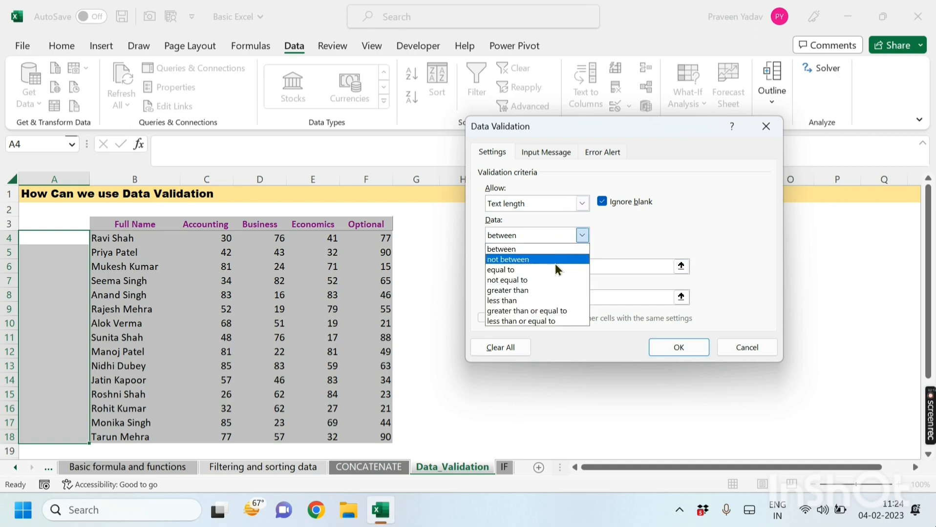
{"action": "left_click", "coordinate": [517, 270]}
{"action": "left_click", "coordinate": [522, 266]}
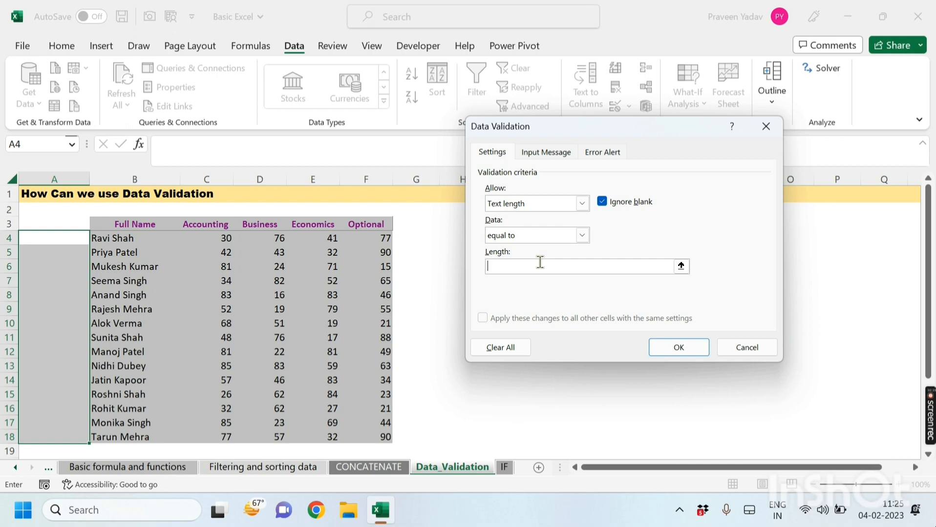
- Apply a List validation to A4:A18 with the full names in =$B$4:$B$18 as its source
{"action": "left_click", "coordinate": [580, 204]}
{"action": "left_click", "coordinate": [505, 252]}
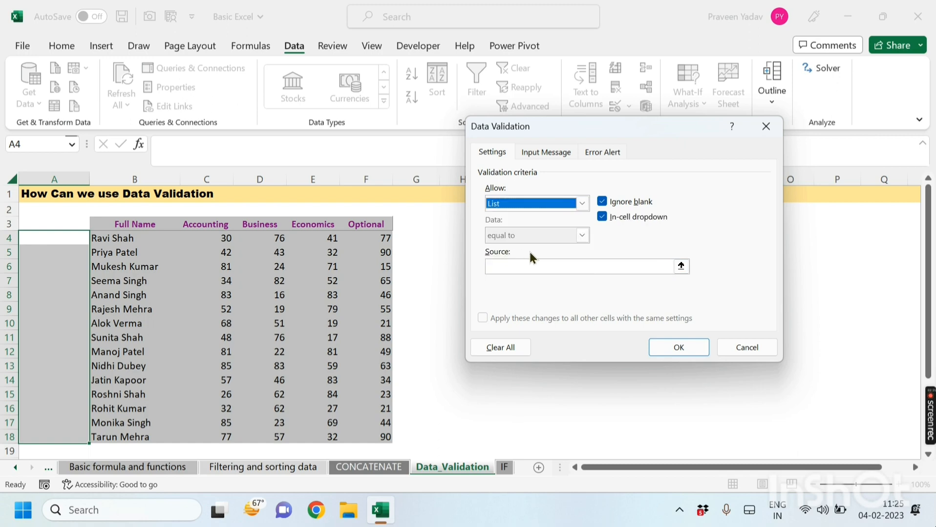
{"action": "left_click", "coordinate": [681, 267]}
{"action": "left_click_drag", "start_coordinate": [117, 241], "coordinate": [129, 437]}
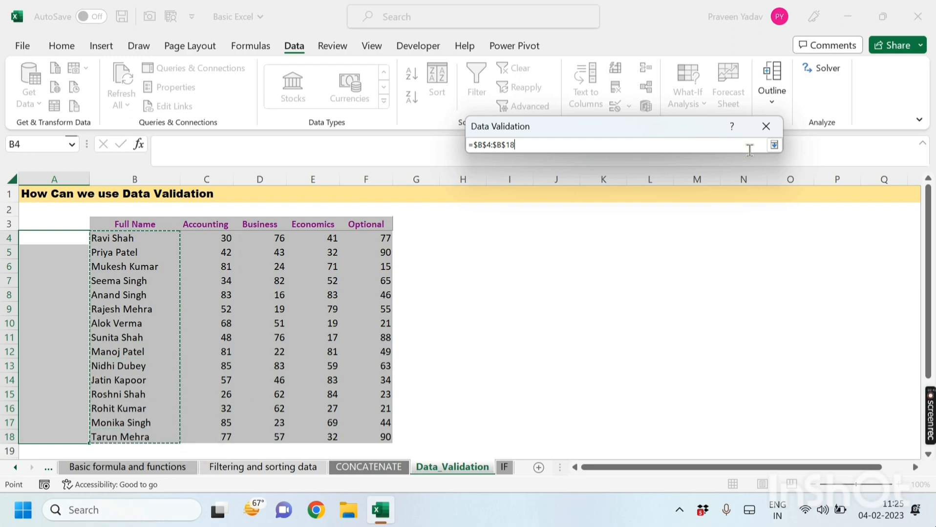
{"action": "left_click", "coordinate": [774, 145]}
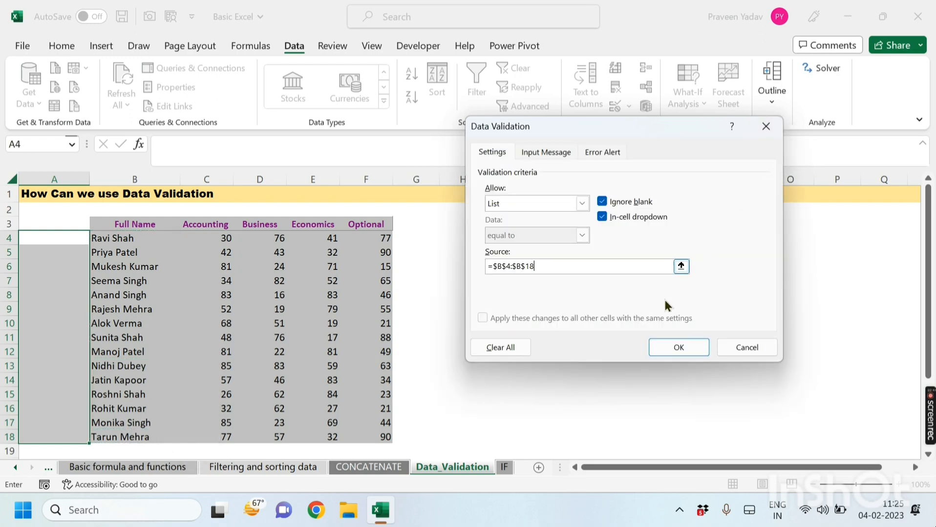
{"action": "left_click", "coordinate": [663, 346]}
- Check the dropdown list in A4 and choose its first full name for the cell
{"action": "left_click", "coordinate": [32, 294]}
{"action": "left_click", "coordinate": [42, 238]}
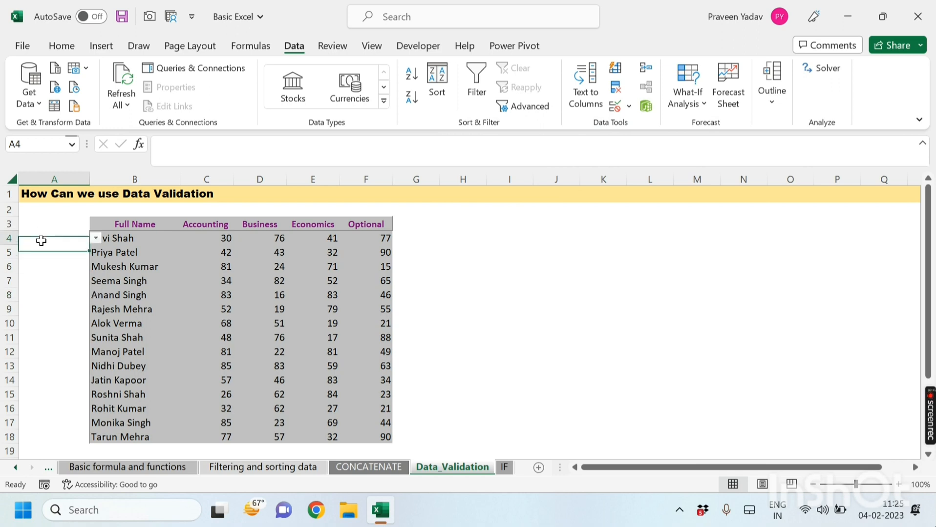
{"action": "left_click", "coordinate": [96, 238]}
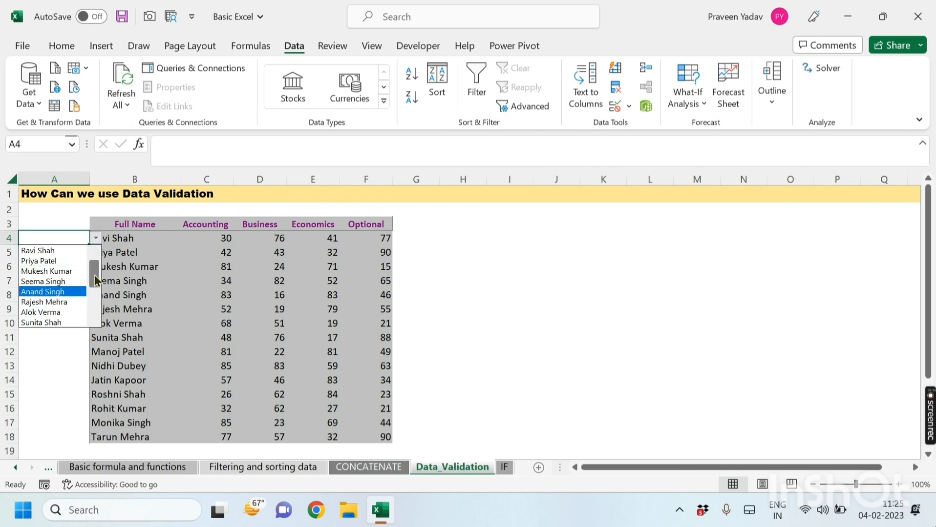
{"action": "mouse_move", "coordinate": [94, 275]}
{"action": "left_mouse_down"}
{"action": "mouse_move", "coordinate": [96, 312]}
{"action": "mouse_move", "coordinate": [92, 268]}
{"action": "left_mouse_up"}
{"action": "key", "text": "Escape"}
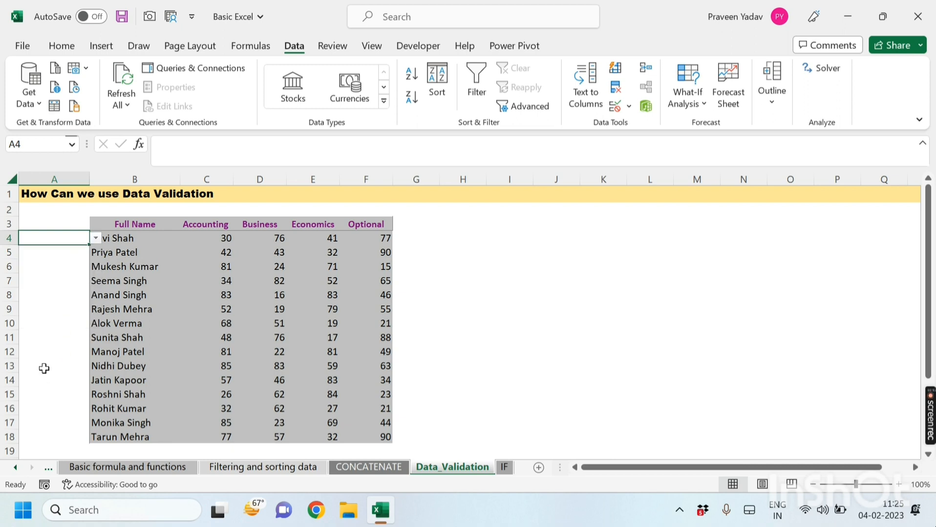
{"action": "left_click", "coordinate": [96, 238]}
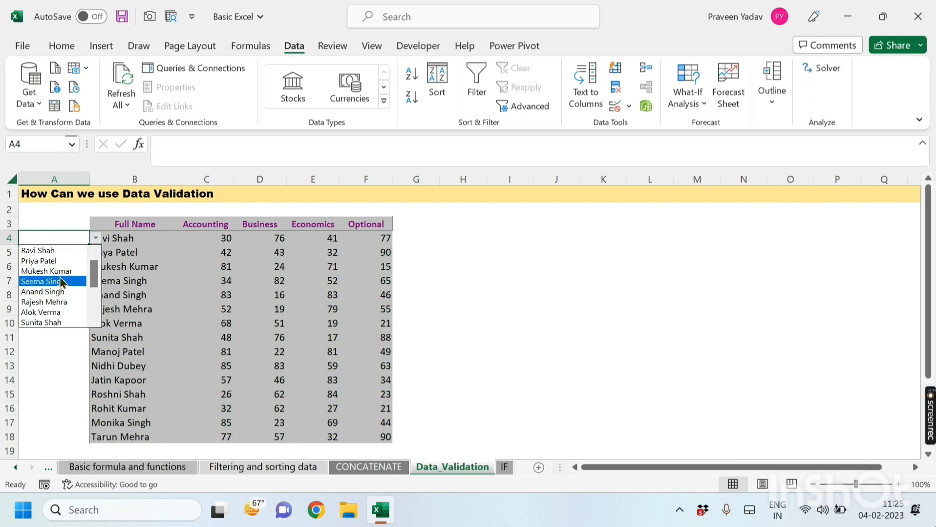
{"action": "left_click", "coordinate": [49, 251]}
- Choose the second listed full name for A5 and the third for A6 from their dropdown lists
{"action": "left_click", "coordinate": [52, 254]}
{"action": "left_click", "coordinate": [96, 253]}
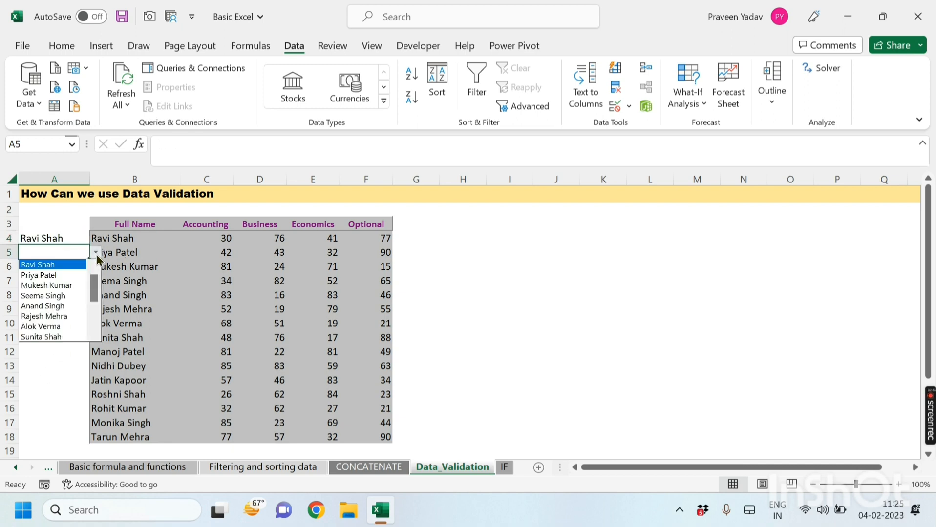
{"action": "left_click", "coordinate": [63, 277]}
{"action": "left_click", "coordinate": [56, 267]}
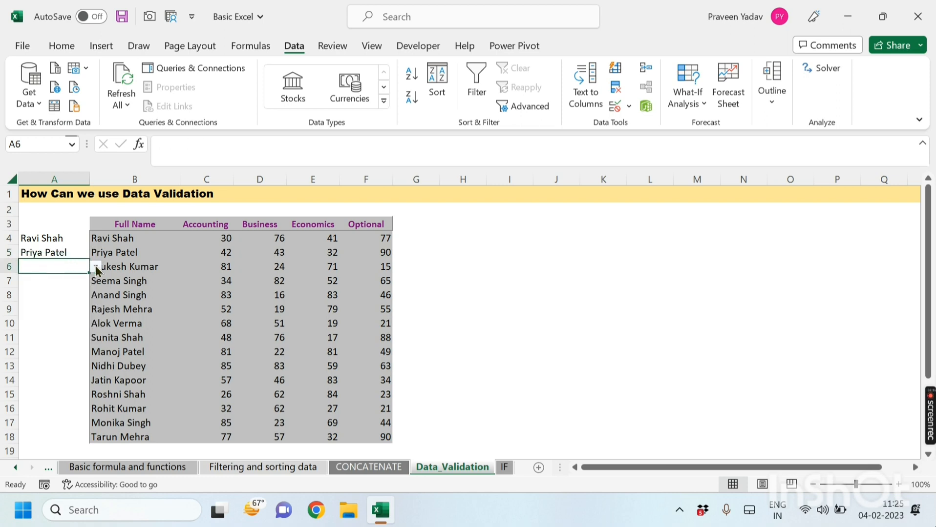
{"action": "left_click", "coordinate": [96, 267]}
{"action": "left_click", "coordinate": [65, 298]}
{"action": "left_click", "coordinate": [65, 298]}
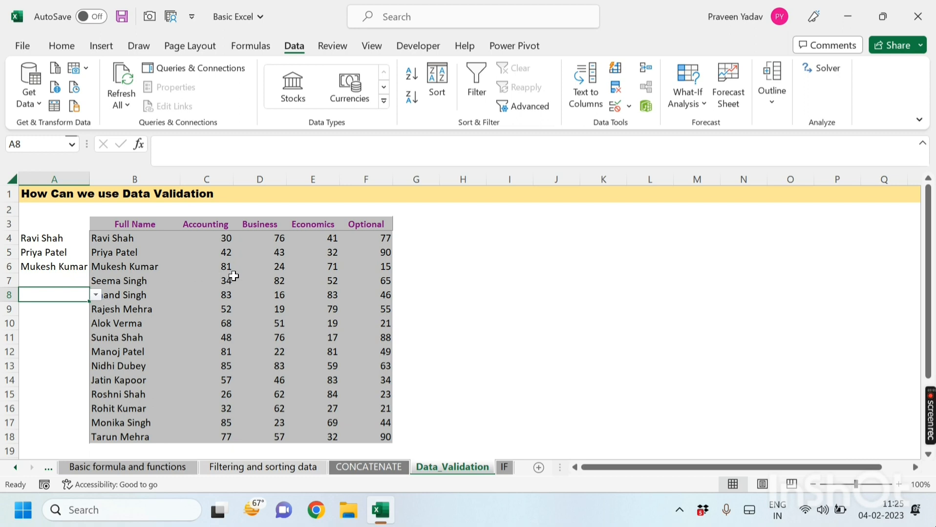
- Clear all data validation settings from A4:A18 and check that its cells no longer offer a dropdown
{"action": "left_click", "coordinate": [303, 266]}
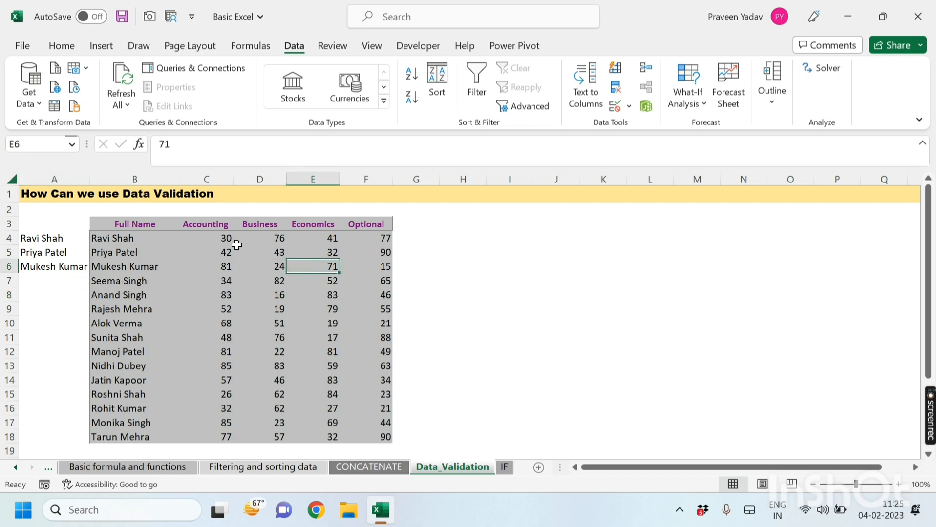
{"action": "left_click_drag", "start_coordinate": [80, 242], "coordinate": [61, 430]}
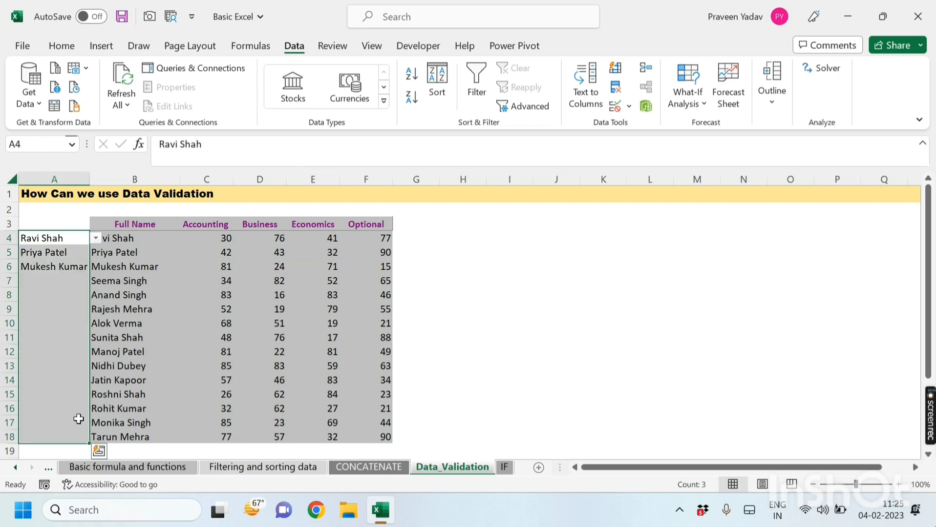
{"action": "left_click", "coordinate": [62, 46]}
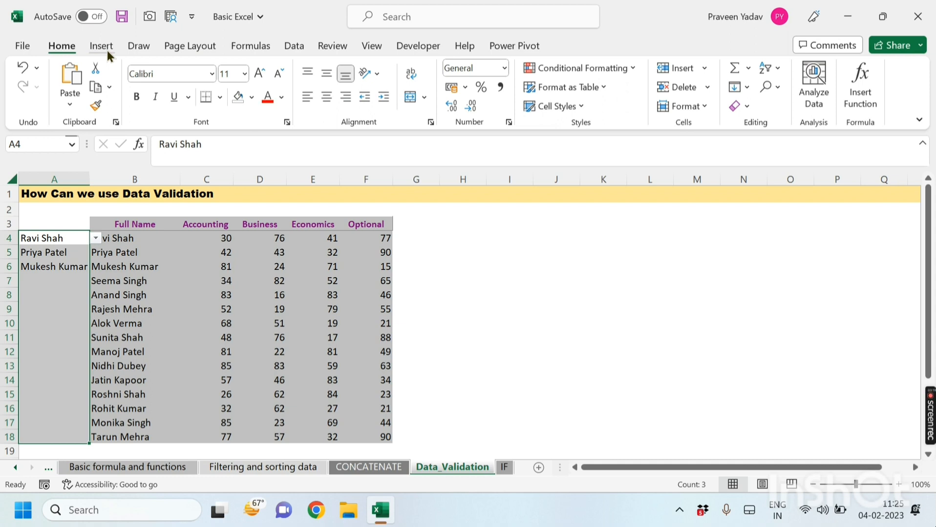
{"action": "left_click", "coordinate": [293, 46]}
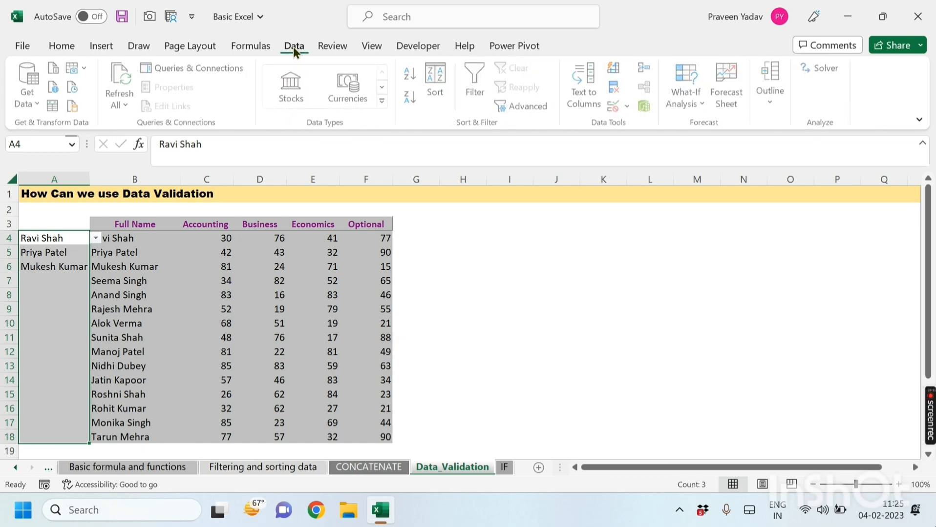
{"action": "left_click", "coordinate": [630, 114]}
{"action": "left_click", "coordinate": [627, 125]}
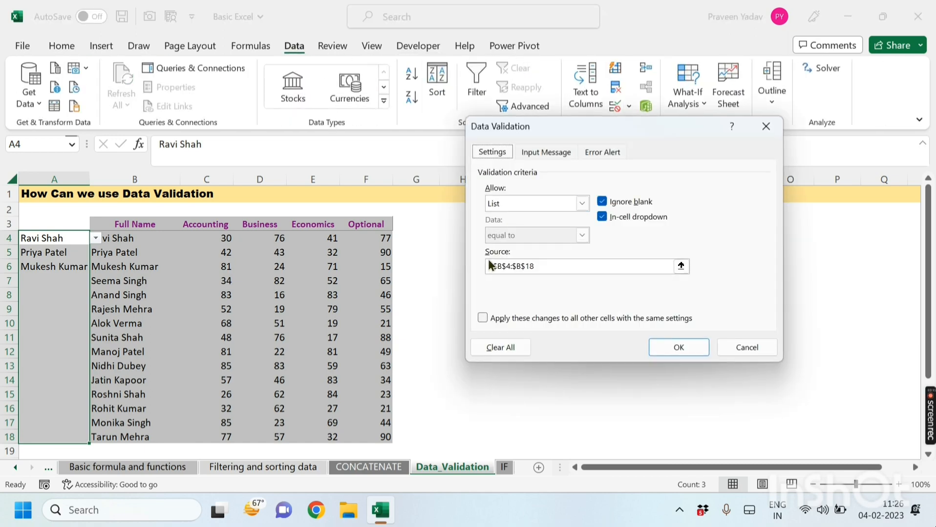
{"action": "left_click", "coordinate": [510, 348]}
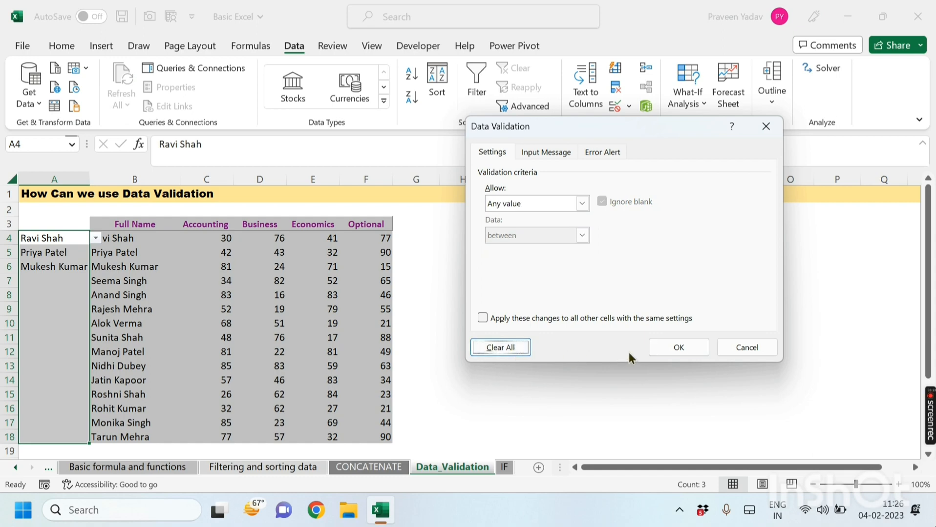
{"action": "left_click", "coordinate": [679, 354]}
{"action": "left_click", "coordinate": [463, 295]}
{"action": "left_click", "coordinate": [63, 283]}
{"action": "left_click", "coordinate": [62, 329]}
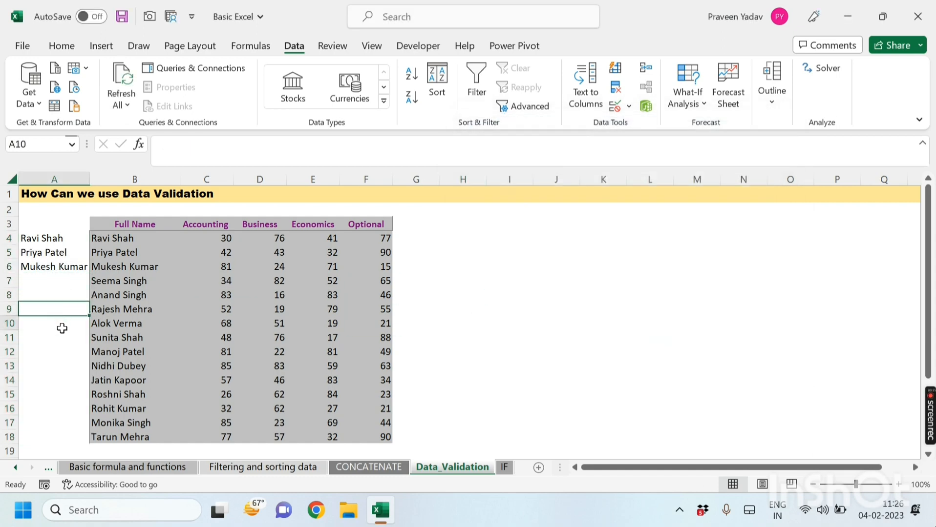
- Delete the chosen full names from A4:A6
{"action": "left_click_drag", "start_coordinate": [54, 236], "coordinate": [57, 275]}
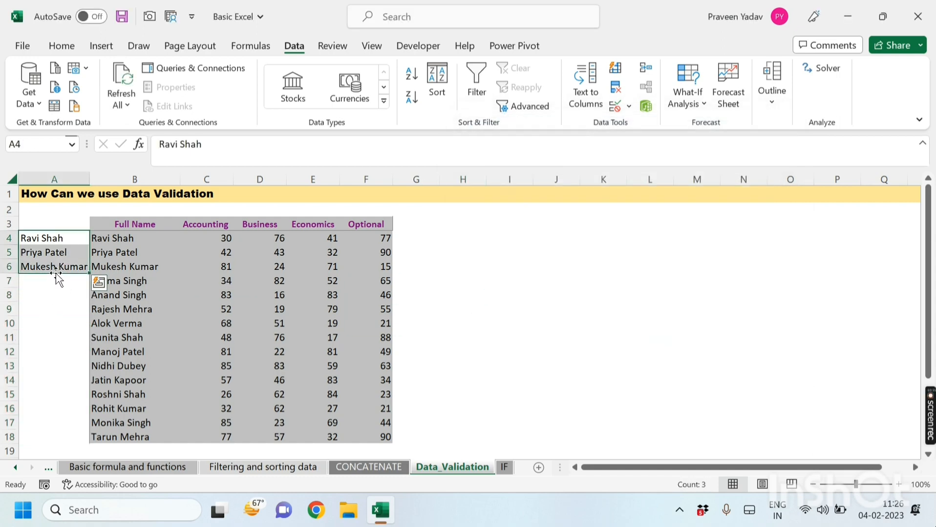
{"action": "key", "text": "Delete"}
{"action": "left_click", "coordinate": [333, 278]}
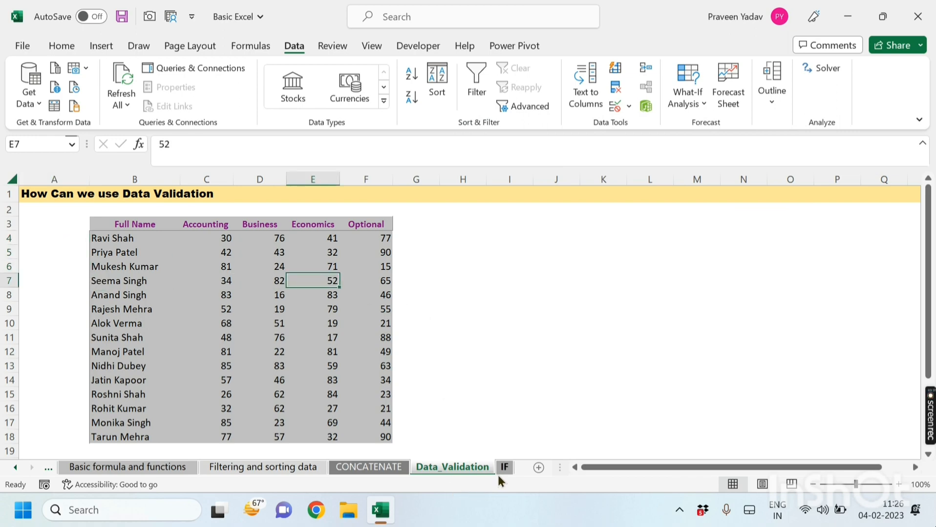
- Open the IF sheet and clear the existing Remark results in I5:I19
{"action": "left_click", "coordinate": [504, 467]}
{"action": "left_click", "coordinate": [154, 377]}
{"action": "left_click", "coordinate": [154, 292]}
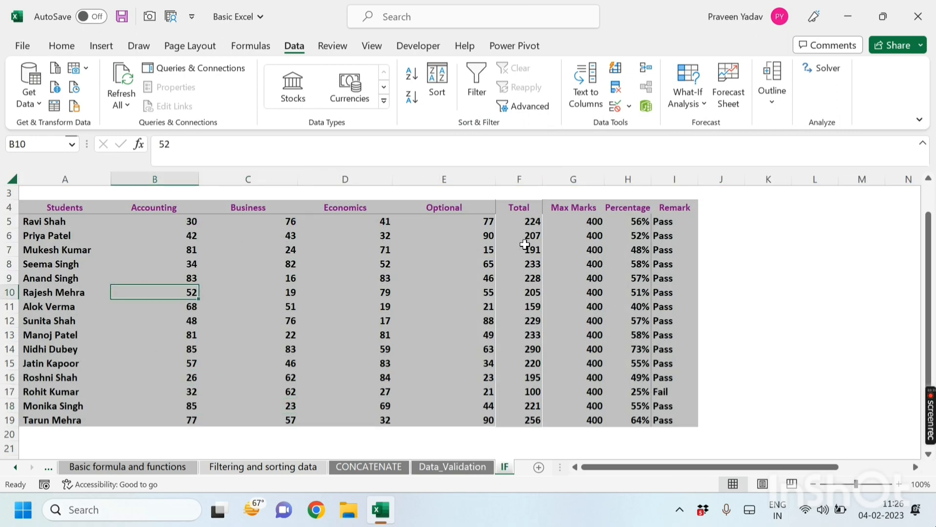
{"action": "left_click_drag", "start_coordinate": [661, 223], "coordinate": [684, 415]}
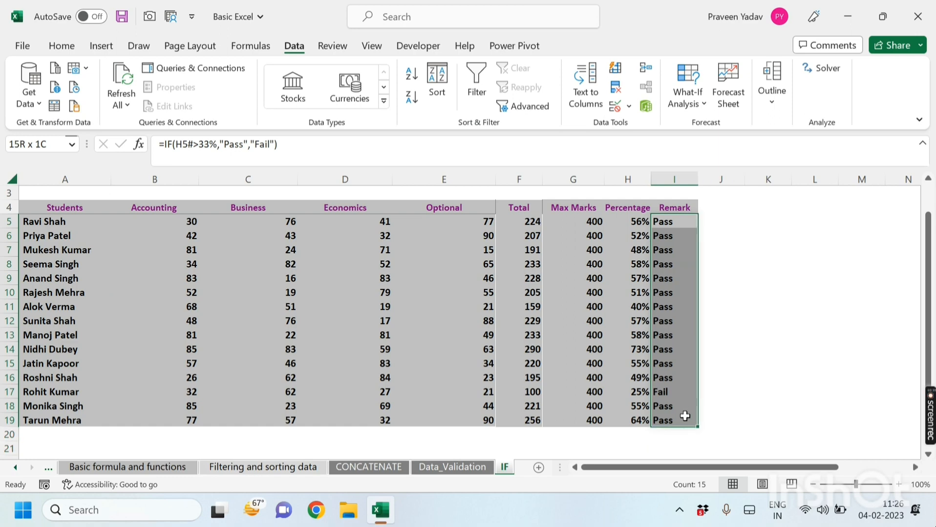
{"action": "key", "text": "Delete"}
{"action": "left_click", "coordinate": [798, 336]}
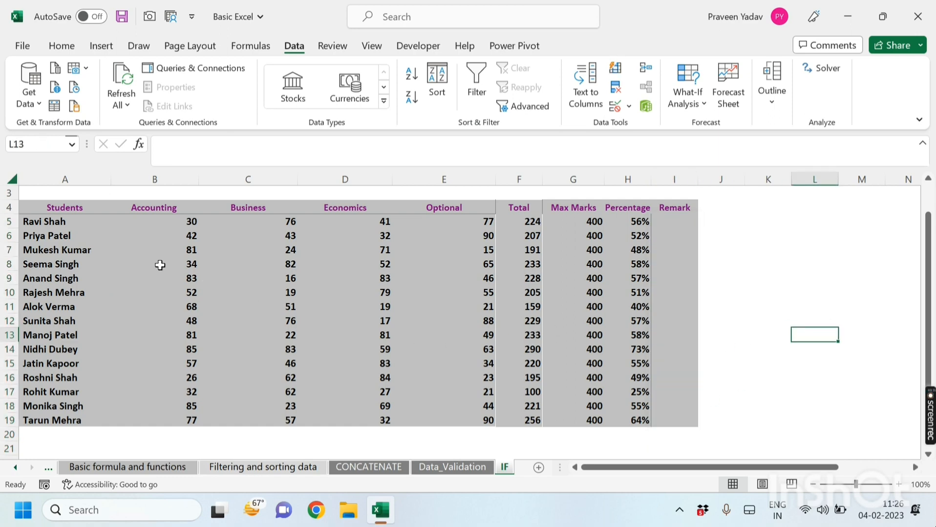
- Examine the Students, subject marks, Total, Max Marks, Percentage and Remark columns of the table on the IF sheet
{"action": "left_click_drag", "start_coordinate": [73, 234], "coordinate": [70, 406]}
{"action": "left_click_drag", "start_coordinate": [147, 222], "coordinate": [433, 421]}
{"action": "left_click", "coordinate": [526, 323]}
{"action": "left_click_drag", "start_coordinate": [520, 223], "coordinate": [524, 409]}
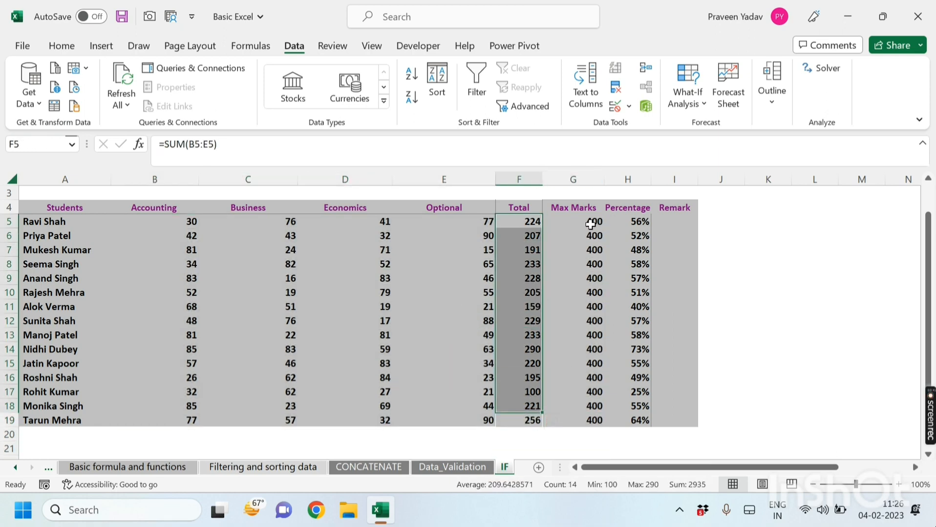
{"action": "left_click_drag", "start_coordinate": [590, 224], "coordinate": [610, 438]}
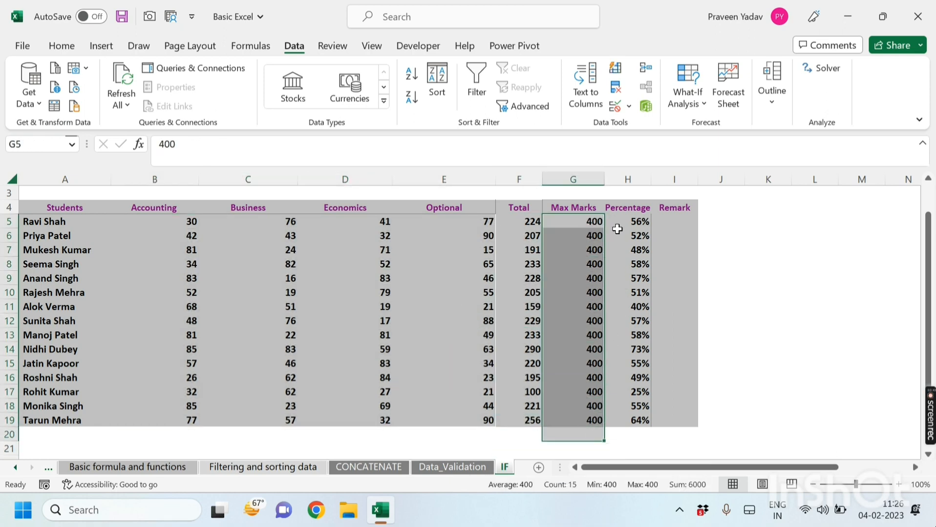
{"action": "left_click_drag", "start_coordinate": [618, 226], "coordinate": [648, 412]}
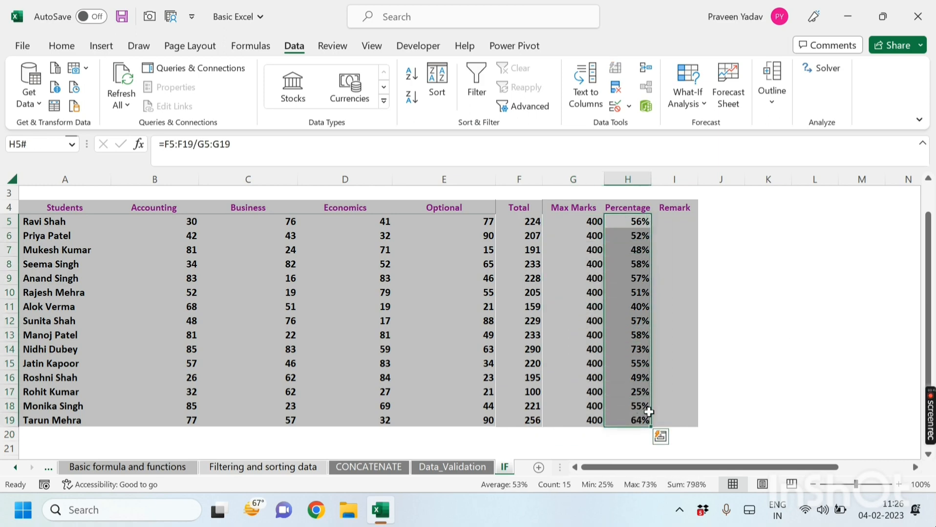
{"action": "left_click", "coordinate": [758, 331]}
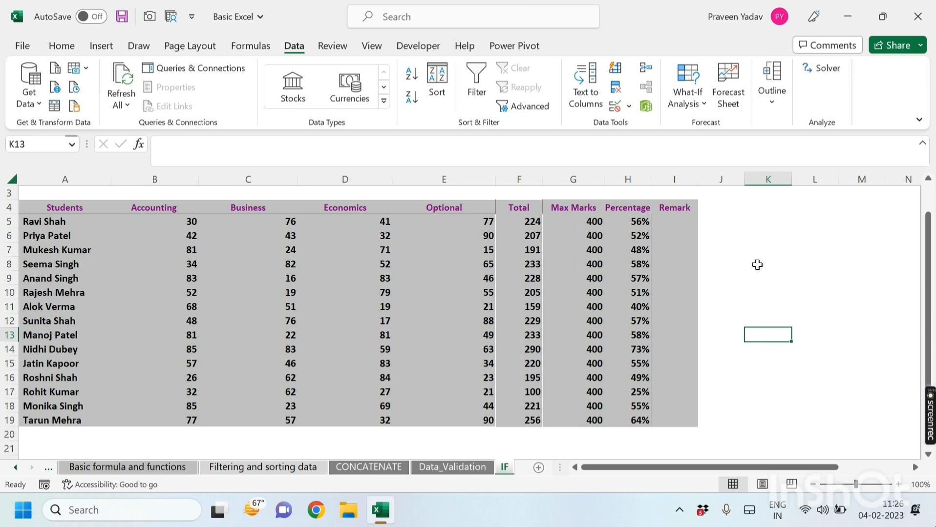
{"action": "left_click", "coordinate": [765, 236]}
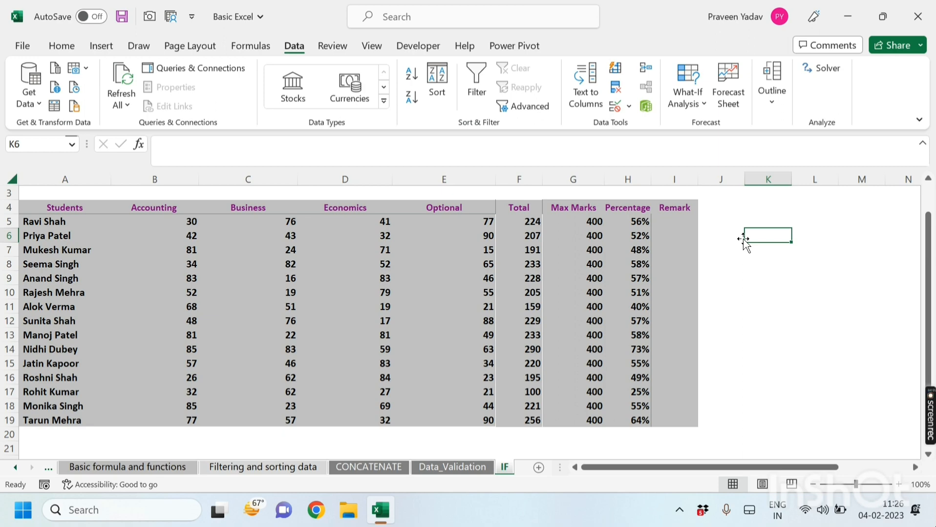
{"action": "left_click_drag", "start_coordinate": [808, 220], "coordinate": [875, 306]}
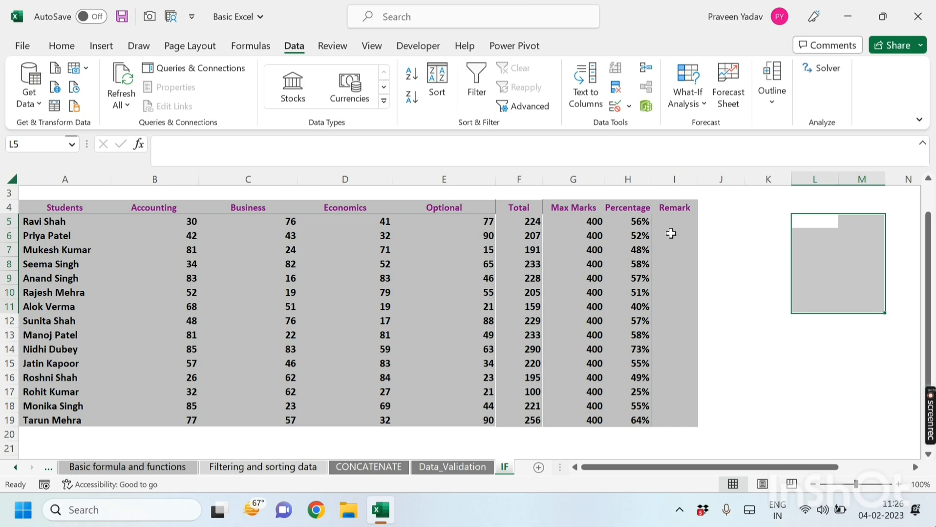
{"action": "left_click_drag", "start_coordinate": [673, 227], "coordinate": [675, 408]}
{"action": "left_click", "coordinate": [760, 291]}
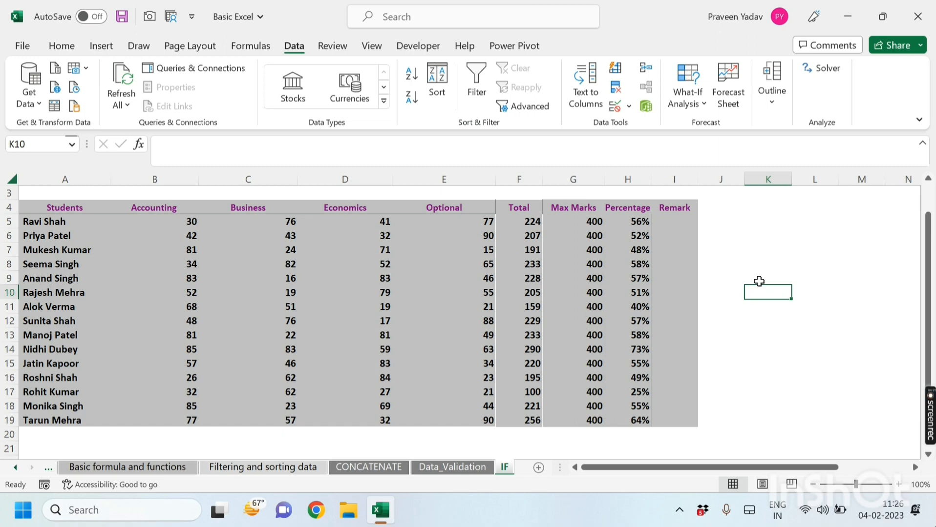
- Begin an IF formula in I5 that tests whether the percentages in H5:H19 exceed 33%, as =IF(H5#>33%,
{"action": "key", "text": "Up"}
{"action": "key", "text": "Up"}
{"action": "key", "text": "Up"}
{"action": "key", "text": "Up"}
{"action": "key", "text": "Up"}
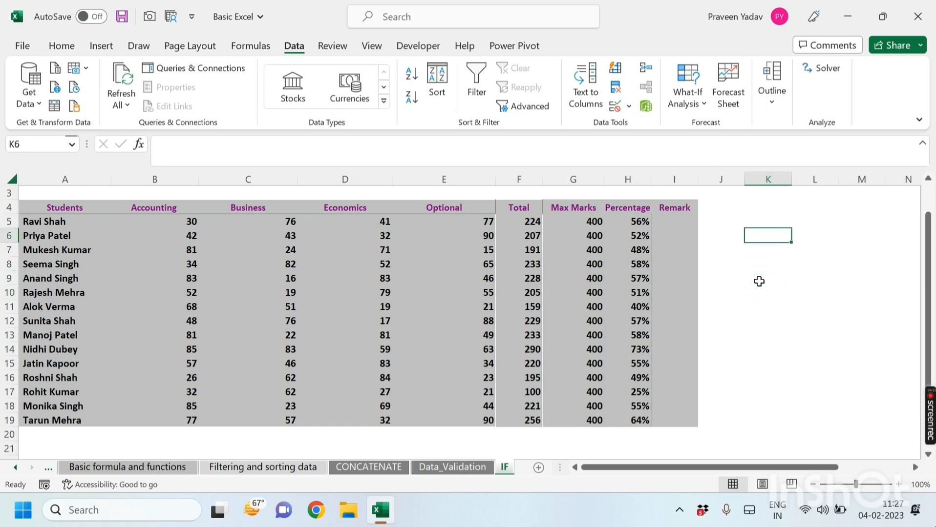
{"action": "key", "text": "Left"}
{"action": "key", "text": "Left"}
{"action": "type", "text": "="}
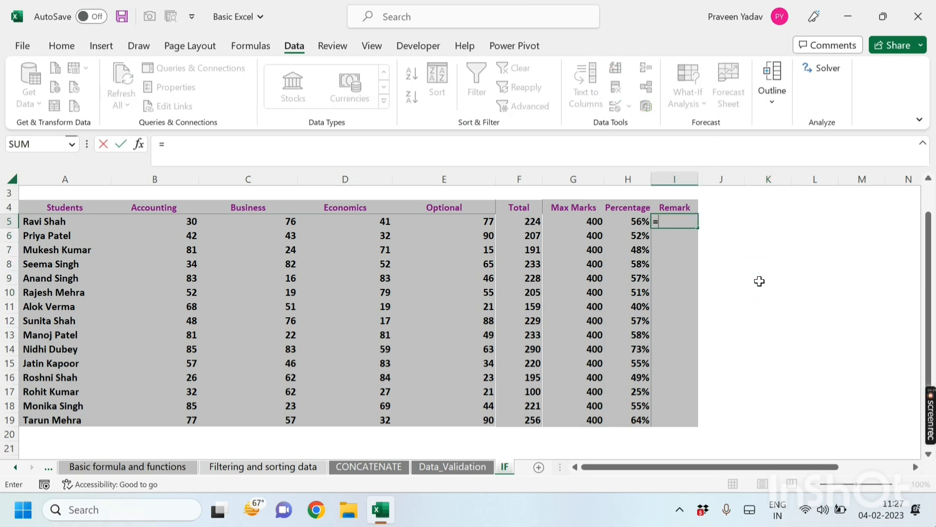
{"action": "type", "text": "if"}
{"action": "key", "text": "Tab"}
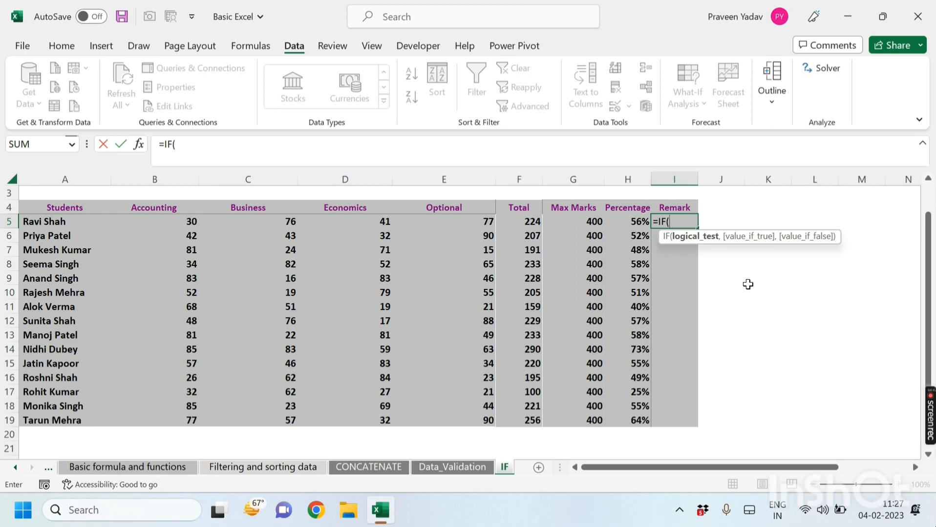
{"action": "key", "text": "Left"}
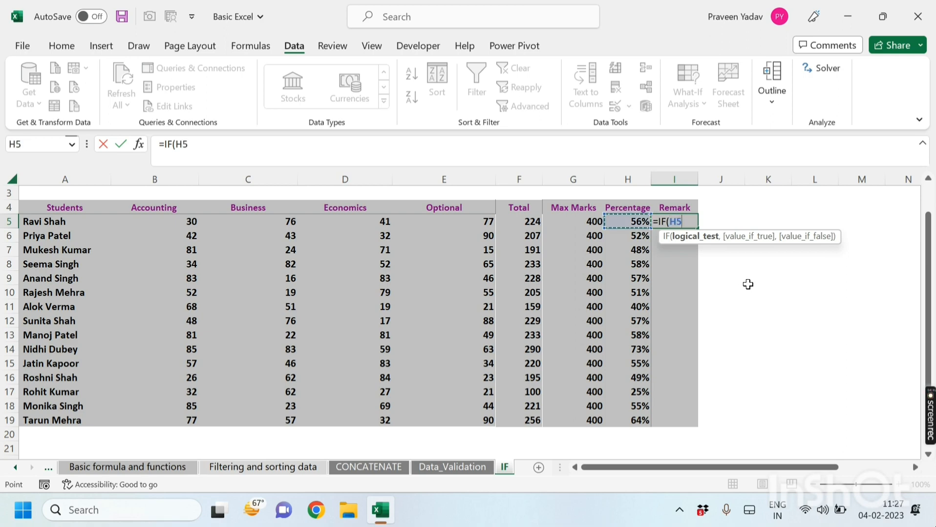
{"action": "key", "text": "shift+Down"}
{"action": "key", "text": "shift+Down"}
{"action": "key", "text": "shift+Down"}
{"action": "key", "text": "shift+Down"}
{"action": "key", "text": "shift+Down"}
{"action": "key", "text": "shift+Down"}
{"action": "key", "text": "shift+Down"}
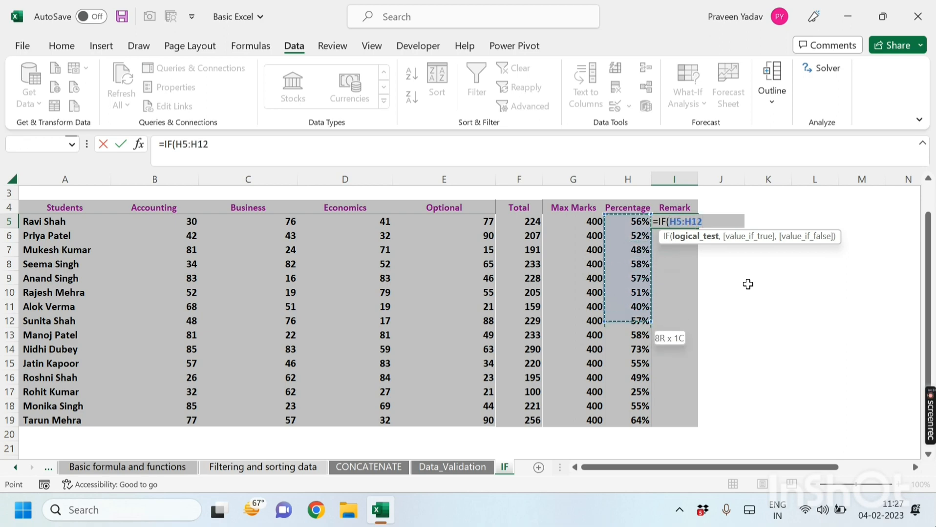
{"action": "key", "text": "shift+Down"}
{"action": "key", "text": "shift+Down"}
{"action": "key", "text": "shift+Down"}
{"action": "key", "text": "shift+Down"}
{"action": "key", "text": "shift+Down"}
{"action": "key", "text": "shift+Down"}
{"action": "key", "text": "shift+Down"}
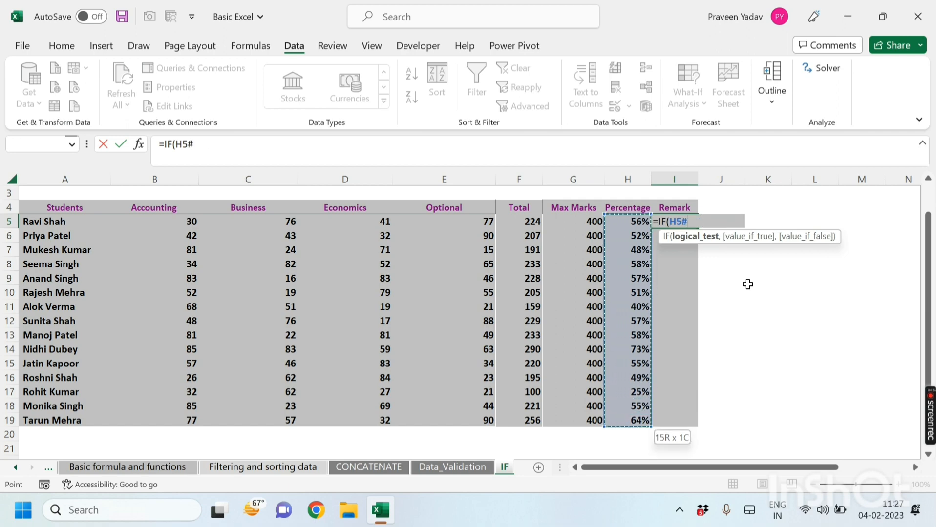
{"action": "type", "text": ">"}
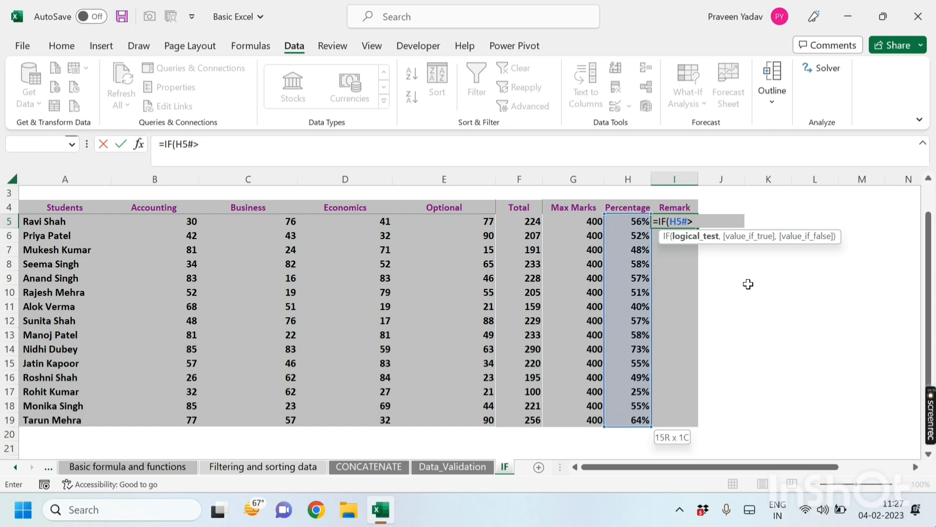
{"action": "type", "text": "33%,"}
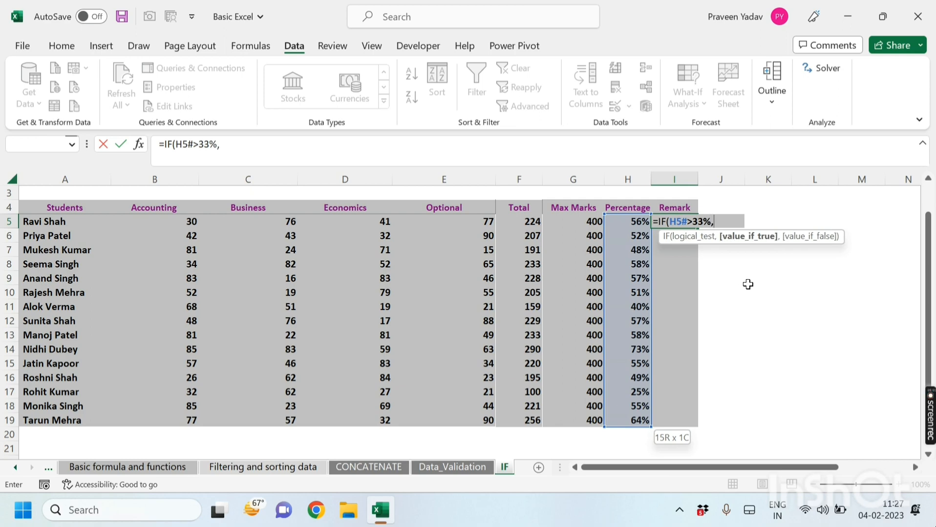
- Complete the IF formula in I5 with "Pass" as the true value and "Fail" as the false value
{"action": "type", "text": "\"Pass\""}
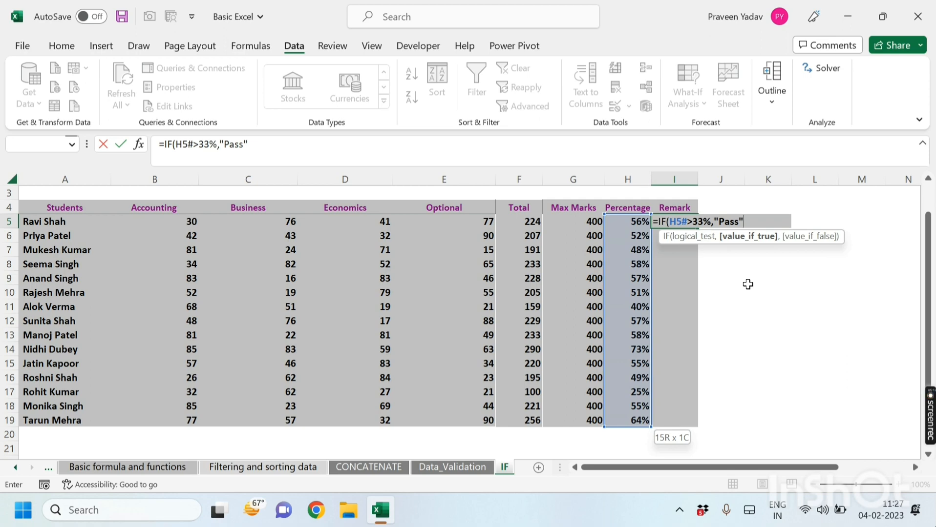
{"action": "type", "text": ",\"Fa"}
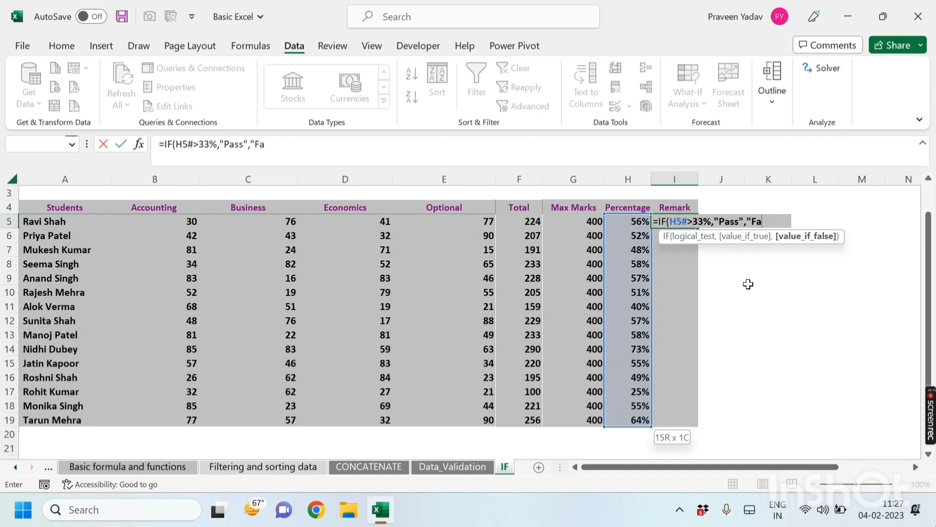
{"action": "key", "text": "BackSpace"}
{"action": "key", "text": "BackSpace"}
{"action": "type", "text": "Fail\")"}
{"action": "key", "text": "Return"}
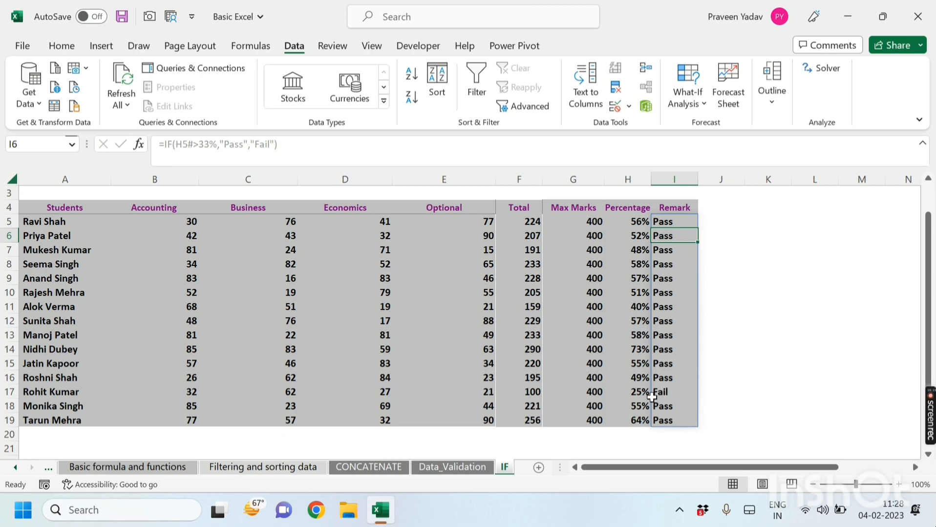
- Compare the percentage and remark in row 17, and overwrite the total in F12 with 50
{"action": "left_click_drag", "start_coordinate": [628, 393], "coordinate": [630, 405]}
{"action": "left_click", "coordinate": [627, 392]}
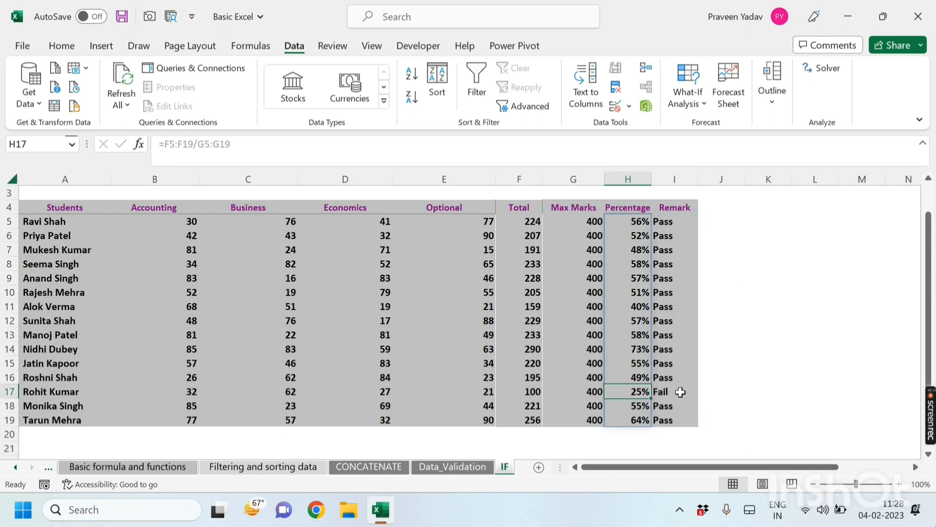
{"action": "left_click", "coordinate": [664, 392]}
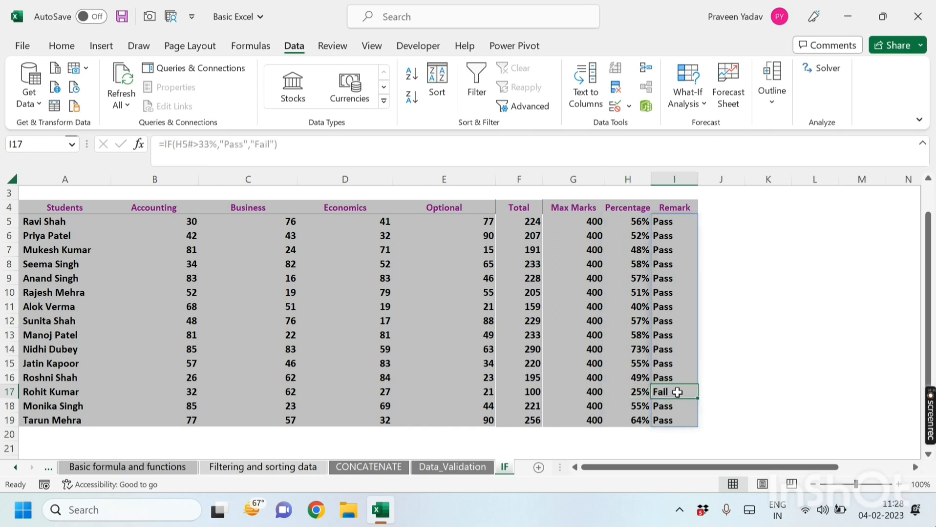
{"action": "left_click", "coordinate": [631, 391]}
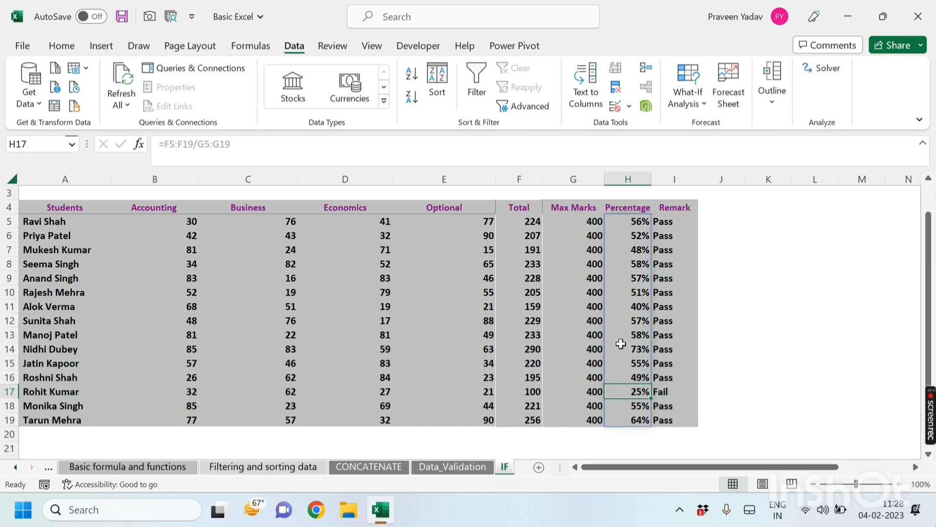
{"action": "left_click", "coordinate": [528, 321]}
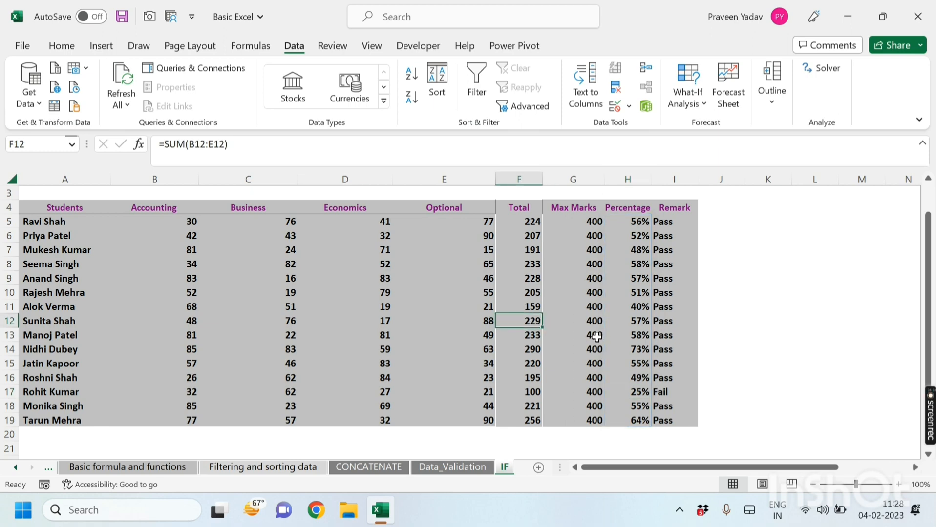
{"action": "type", "text": "50"}
{"action": "key", "text": "Return"}
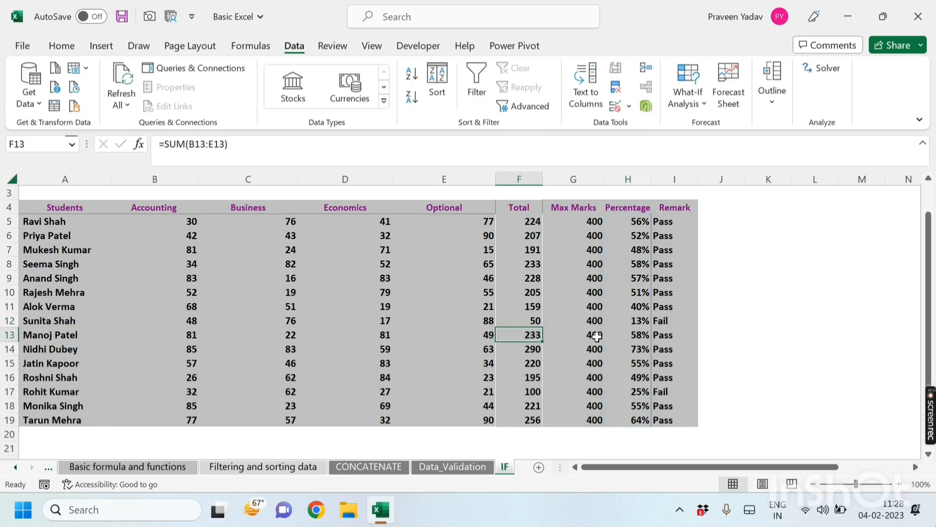
- Check the remark in row 12, and set the total in F12 to 250
{"action": "scroll", "coordinate": [596, 336], "scroll_direction": "up", "scroll_amount": 1}
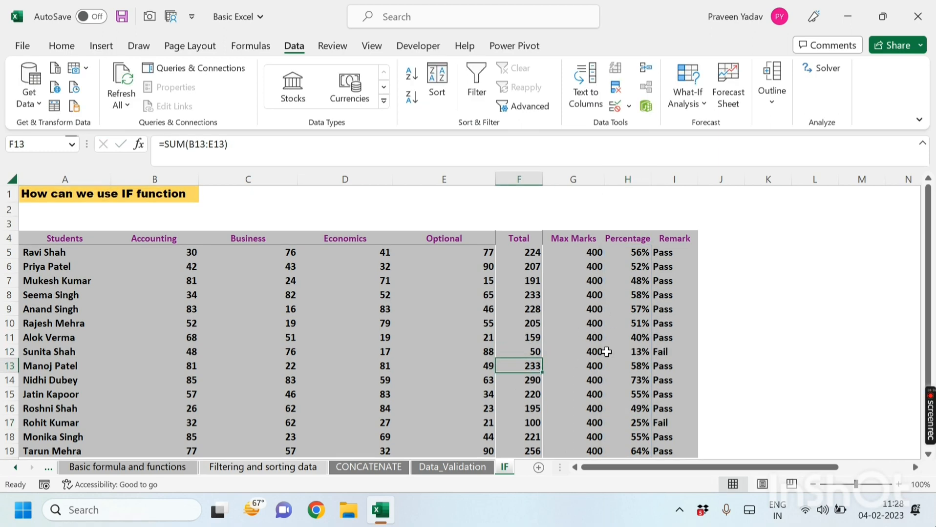
{"action": "left_click", "coordinate": [647, 352]}
{"action": "left_click", "coordinate": [657, 352]}
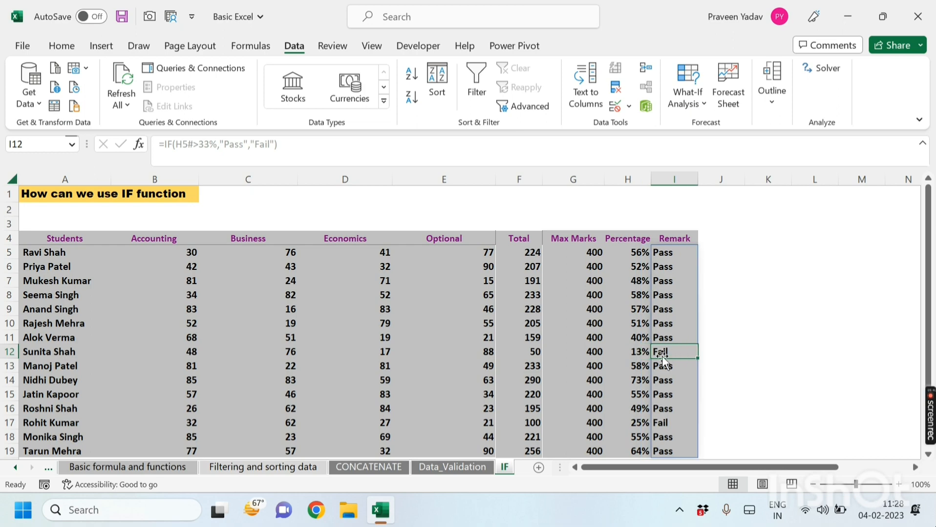
{"action": "left_click", "coordinate": [518, 351]}
{"action": "type", "text": "250"}
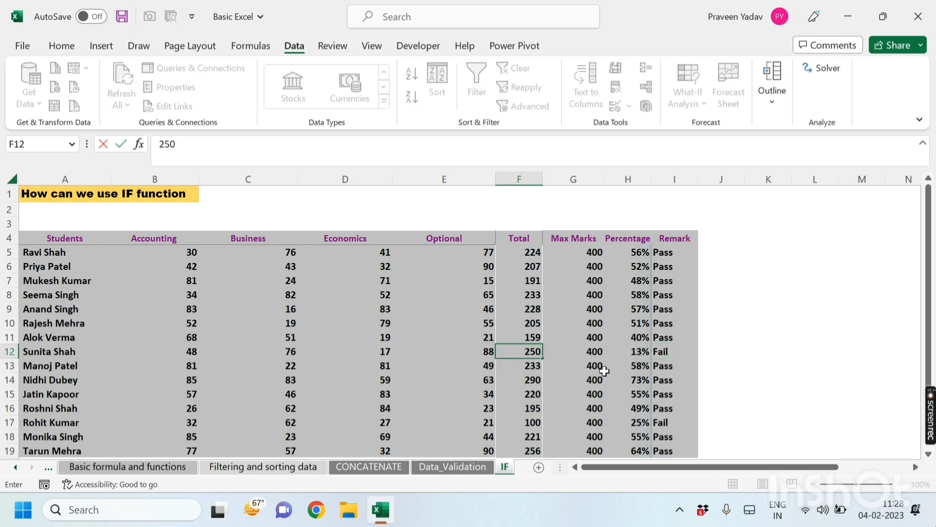
{"action": "key", "text": "Return"}
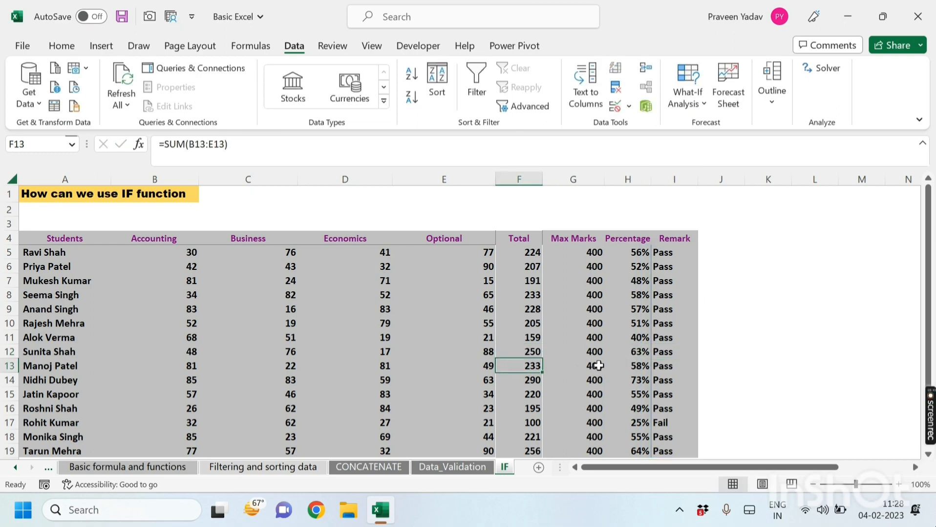
{"action": "left_click", "coordinate": [526, 423]}
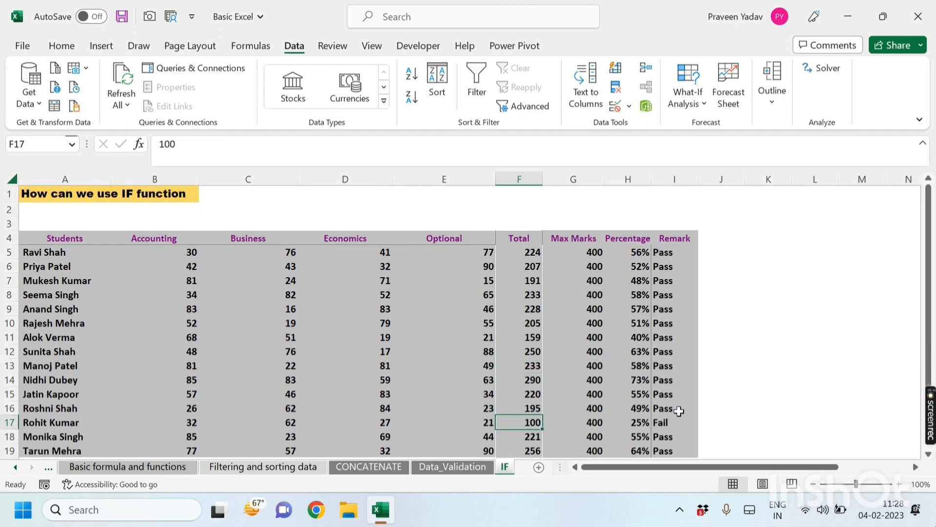
{"action": "left_click", "coordinate": [803, 366]}
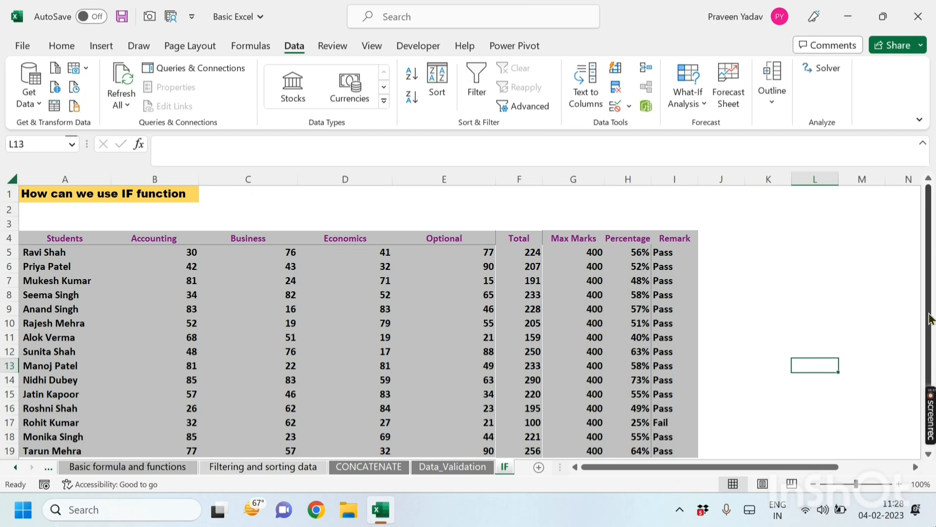
{"action": "left_click_drag", "start_coordinate": [929, 320], "coordinate": [929, 326]}
{"action": "left_click", "coordinate": [776, 379]}
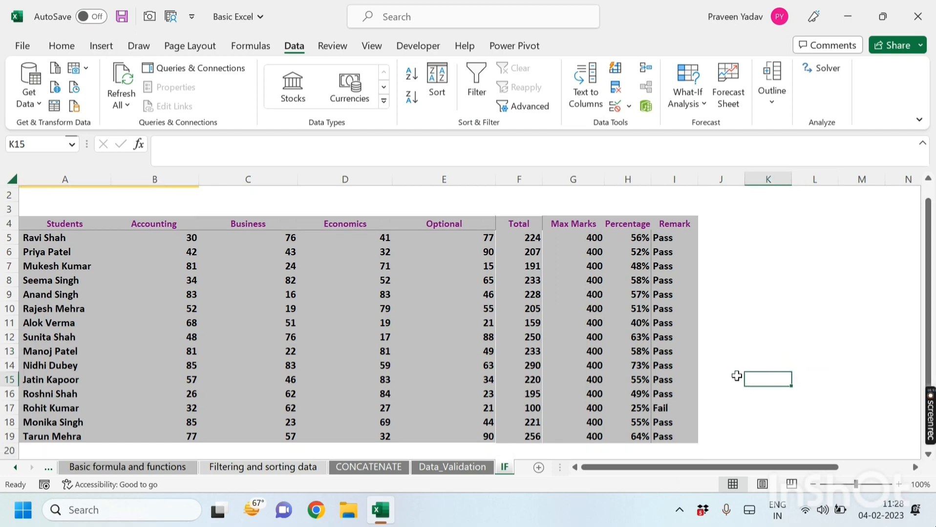
{"action": "left_click", "coordinate": [739, 321]}
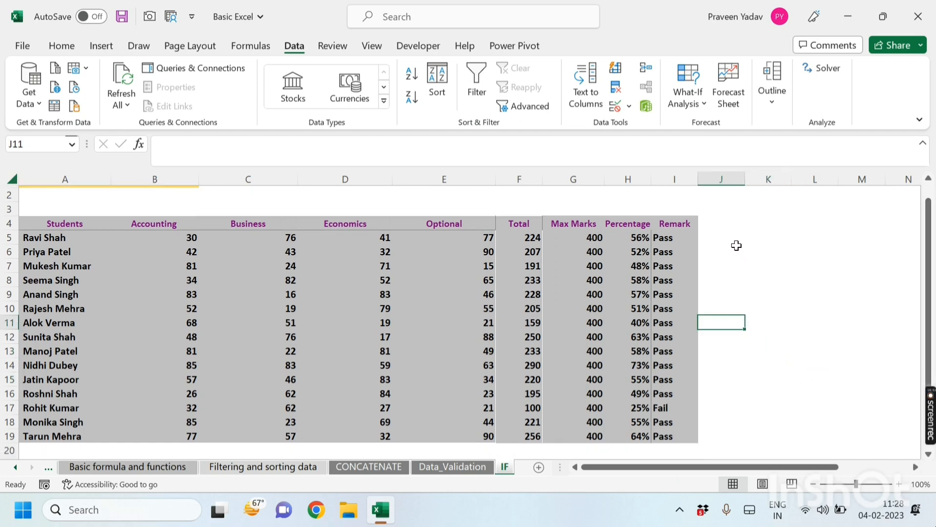
{"action": "scroll", "coordinate": [735, 246], "scroll_direction": "up", "scroll_amount": 1}
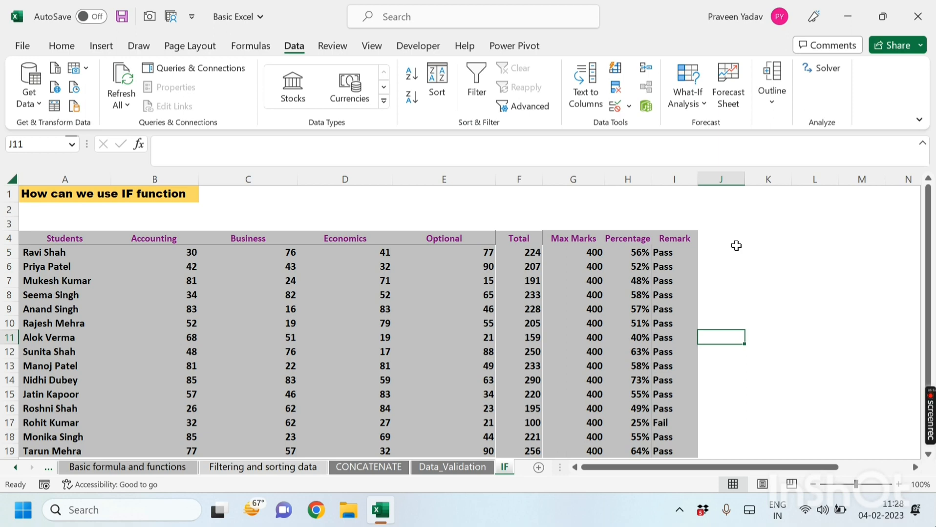